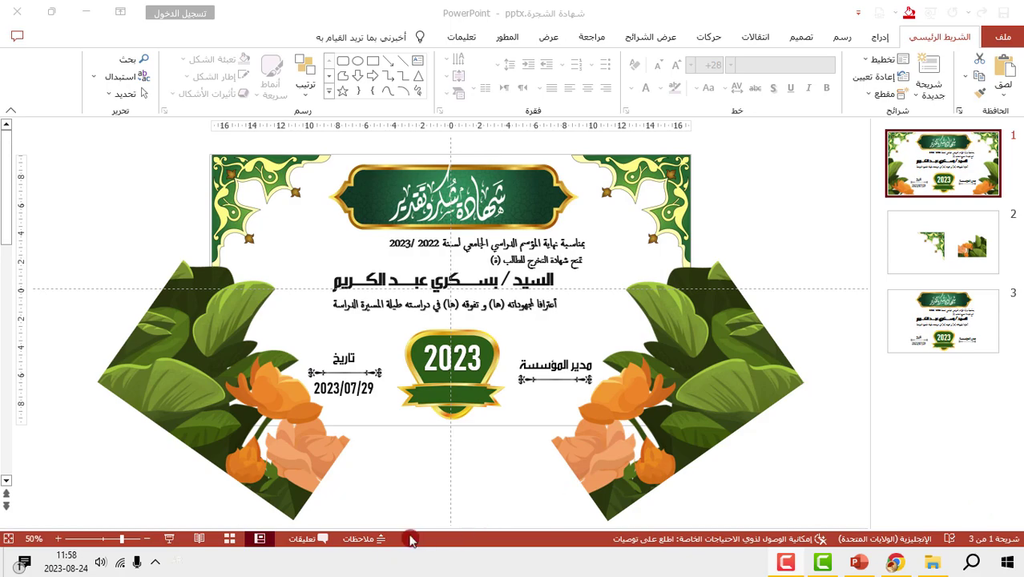
# - Preview the existing certificate as a full-screen slide show and in print preview
pyautogui.click(173, 539)
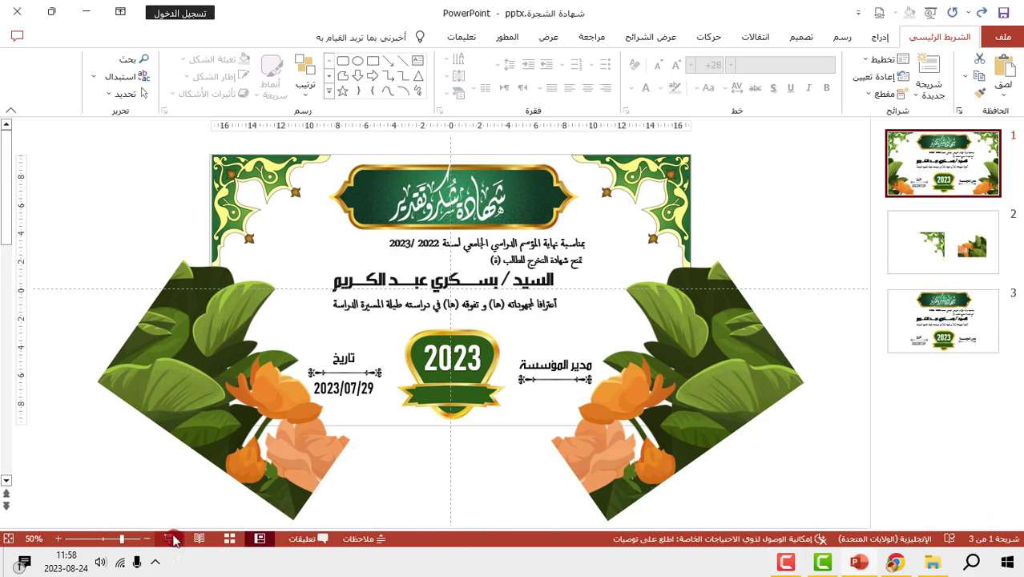
pyautogui.click(173, 538)
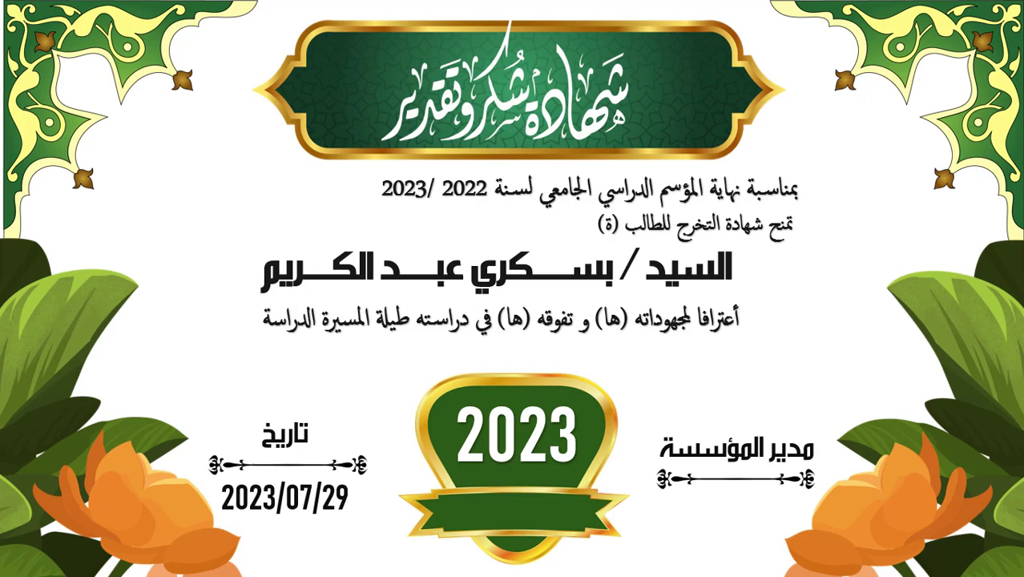
pyautogui.press('Escape')
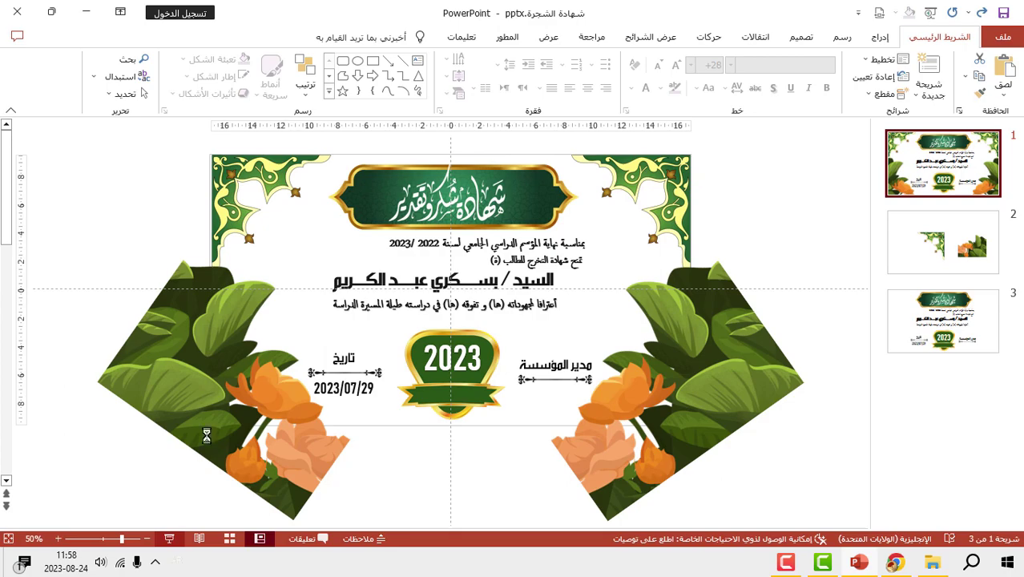
pyautogui.hotkey('ctrl', 'p')
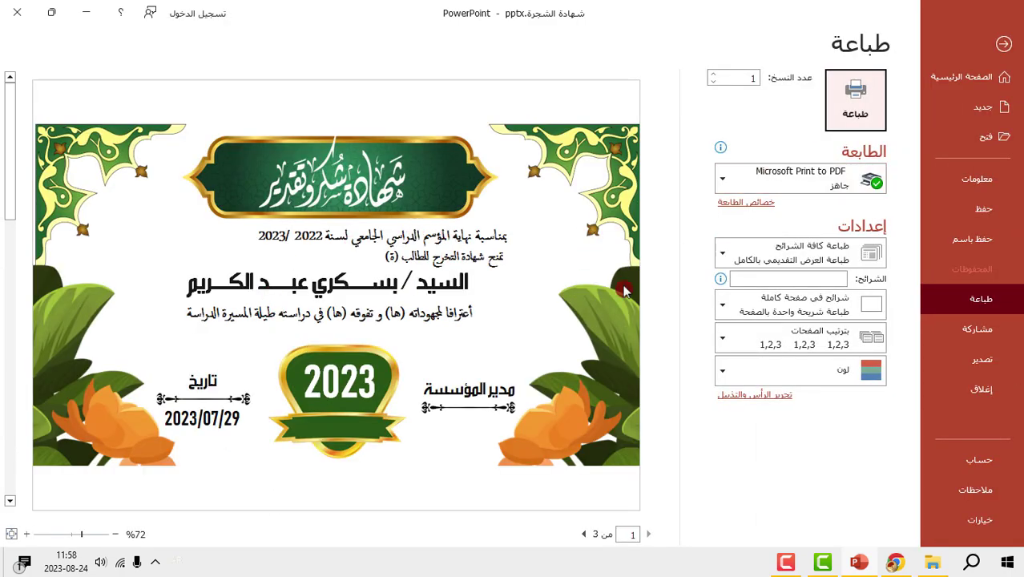
pyautogui.click(1005, 50)
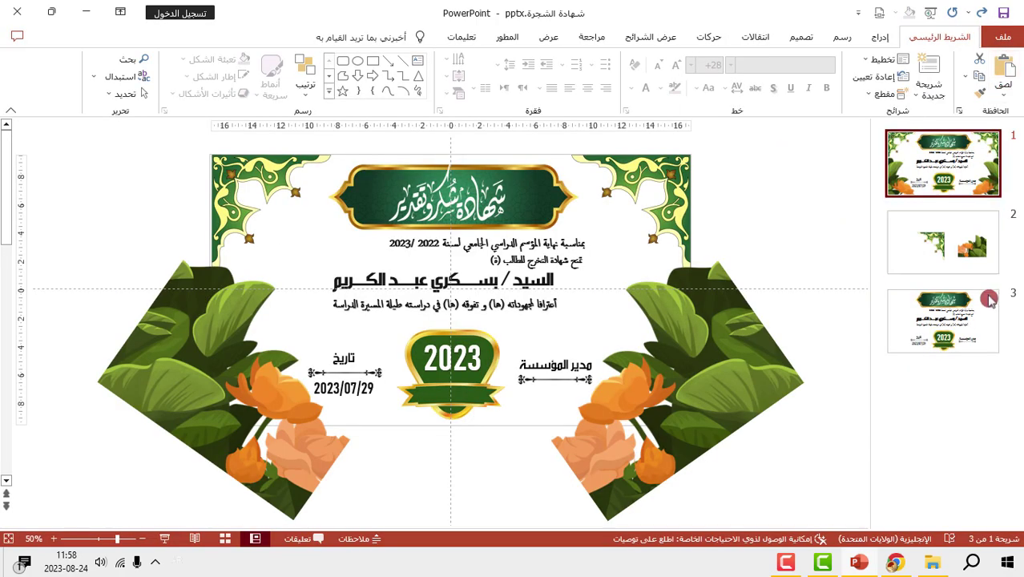
# - Add a new slide after slide 3 and delete its title and text placeholders
pyautogui.click(955, 367)
pyautogui.press('Return')
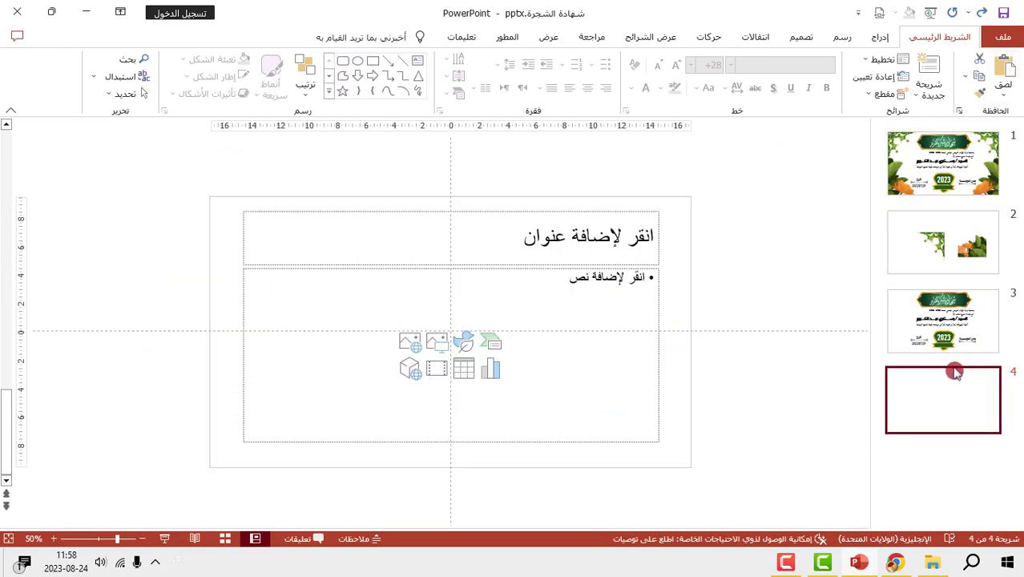
pyautogui.moveTo(717, 182); pyautogui.dragTo(136, 492)
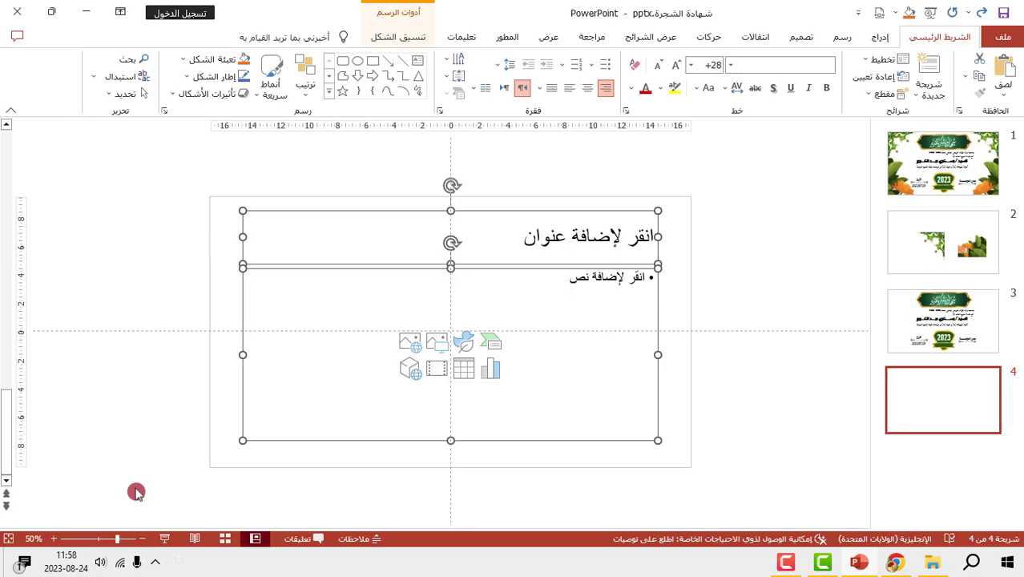
pyautogui.press('Delete')
# - Copy the orange-flower leaf picture from slide 2 for use on slide 4
pyautogui.click(914, 248)
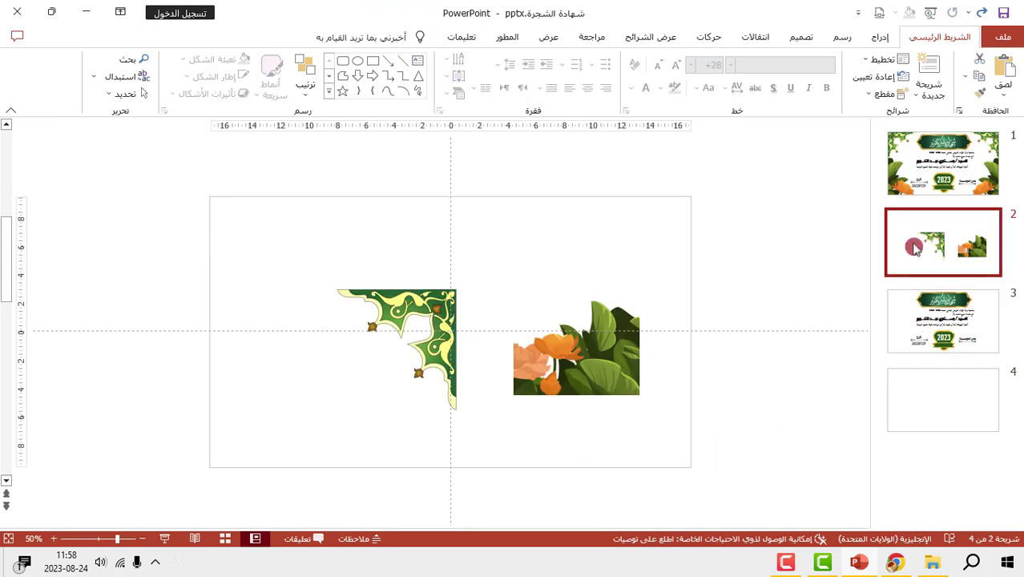
pyautogui.click(602, 340)
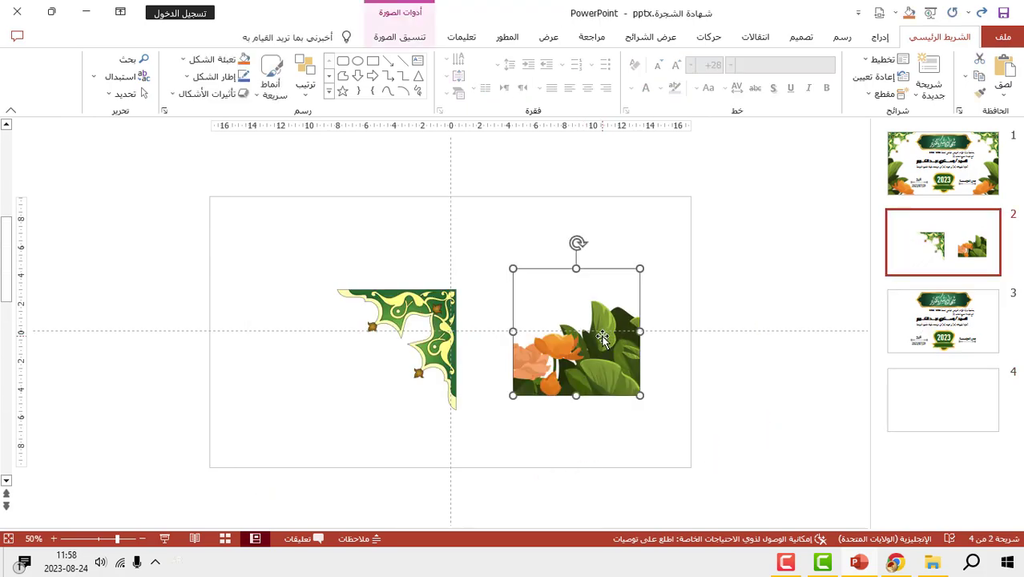
pyautogui.hotkey('ctrl', 'c')
pyautogui.click(914, 418)
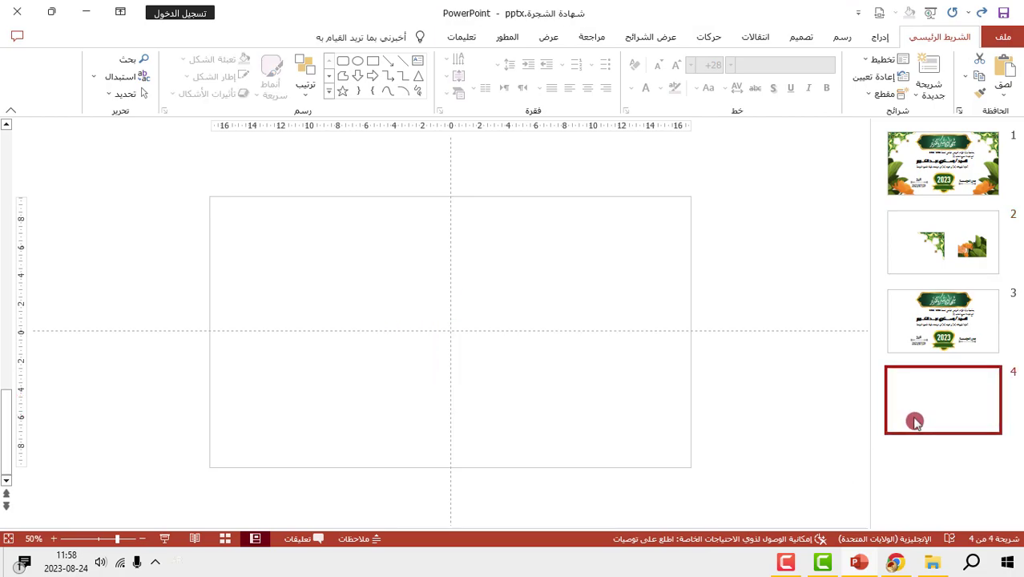
# - Paste the orange-flower picture onto slide 4 and enlarge it from a corner
pyautogui.hotkey('ctrl', 'v')
pyautogui.scroll(3, 654, 408)
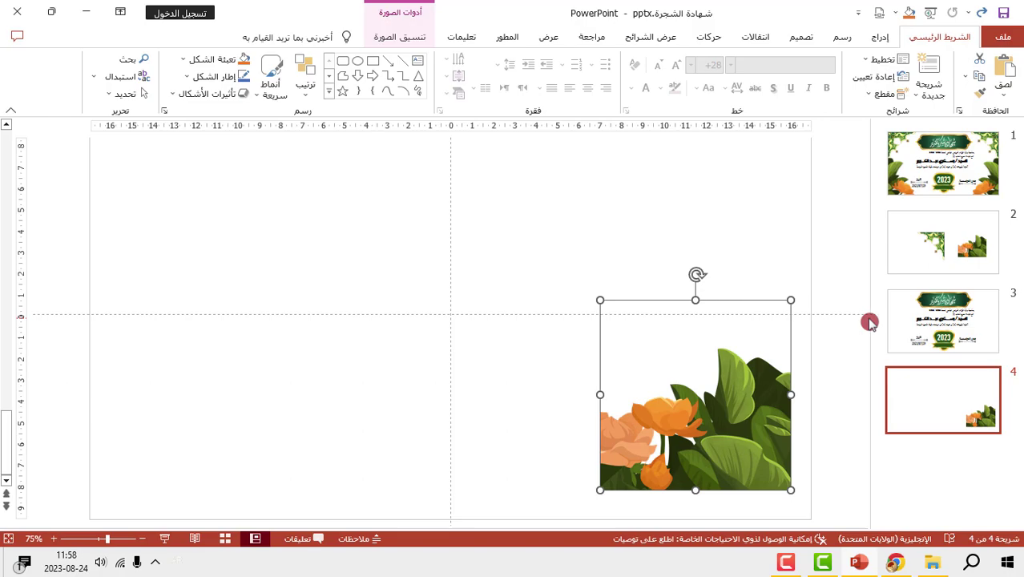
pyautogui.moveTo(872, 324); pyautogui.dragTo(891, 326)
pyautogui.moveTo(811, 301)
pyautogui.mouseDown()
pyautogui.moveTo(863, 283)
pyautogui.moveTo(890, 222)
pyautogui.mouseUp()
pyautogui.moveTo(806, 387); pyautogui.dragTo(769, 414)
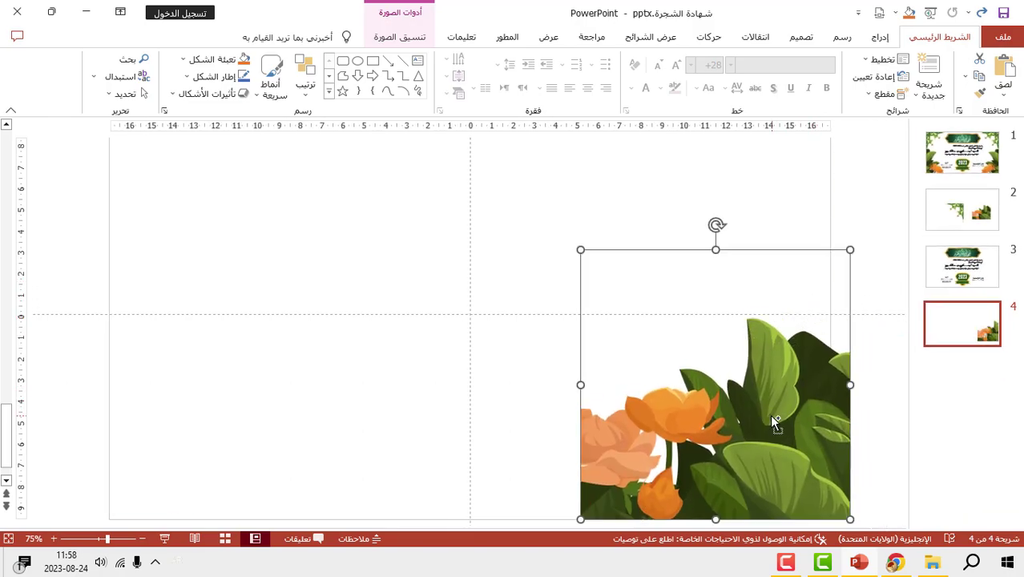
# - Tilt and enlarge the flower picture so it overhangs the bottom-right corner, then preview it
pyautogui.moveTo(694, 242); pyautogui.dragTo(628, 240)
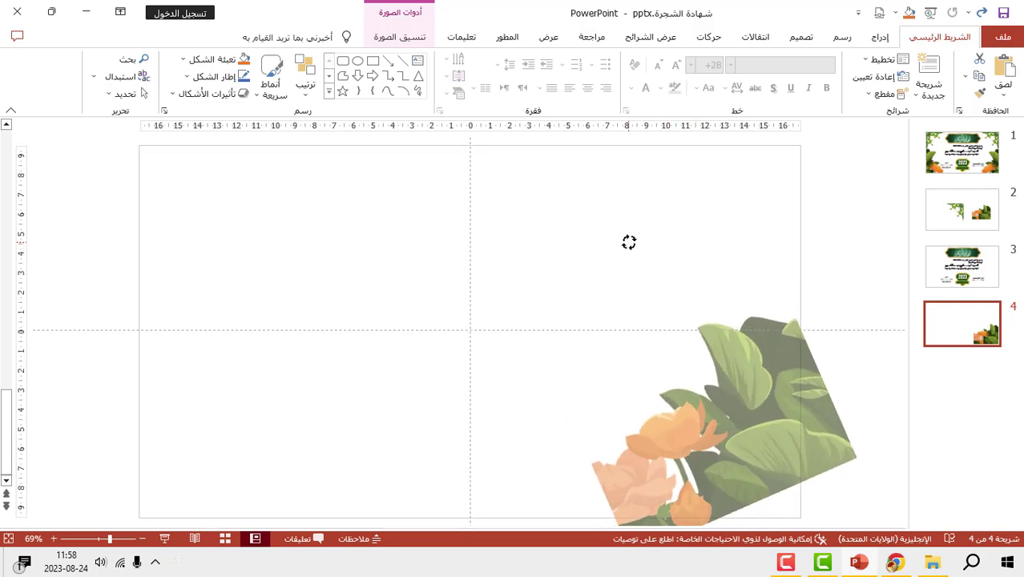
pyautogui.scroll(-2, 629, 257)
pyautogui.moveTo(679, 408); pyautogui.dragTo(700, 428)
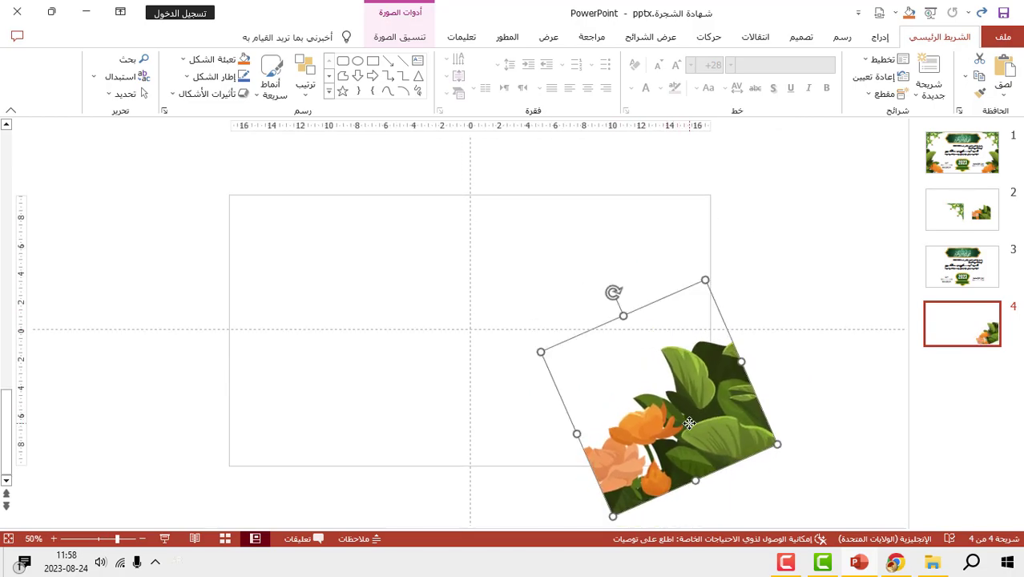
pyautogui.moveTo(705, 280); pyautogui.dragTo(745, 242)
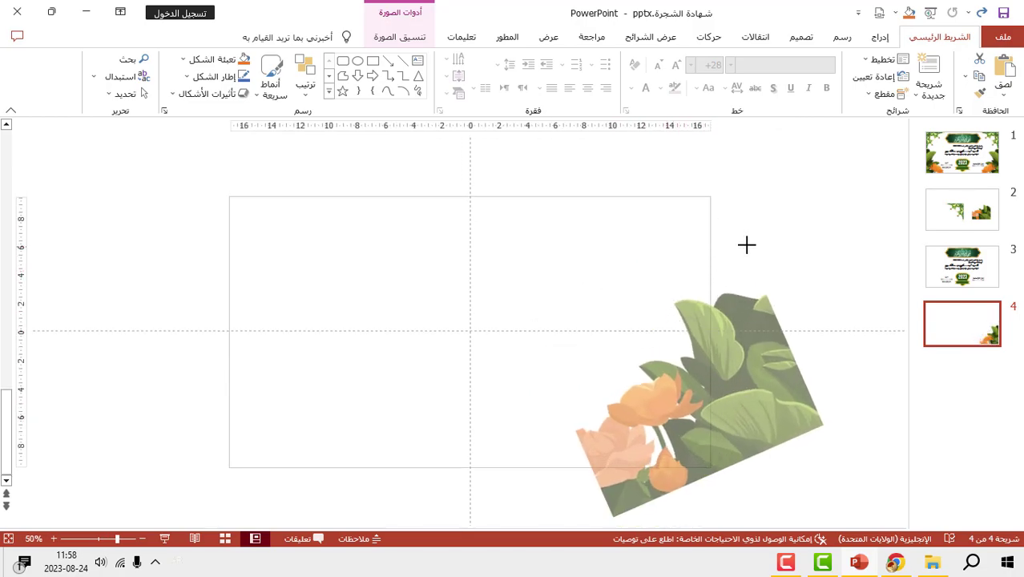
pyautogui.moveTo(715, 349); pyautogui.dragTo(710, 416)
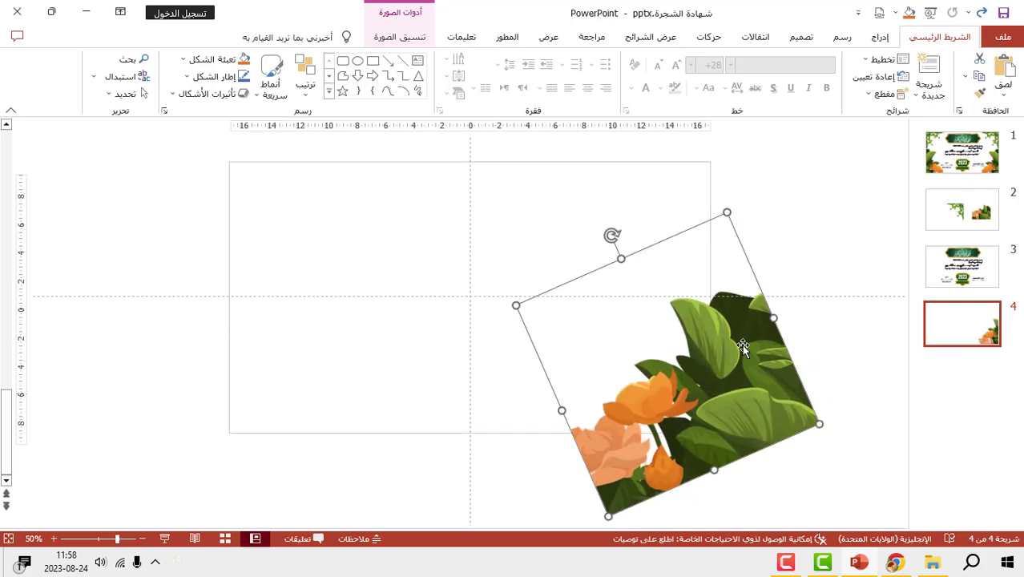
pyautogui.click(612, 253)
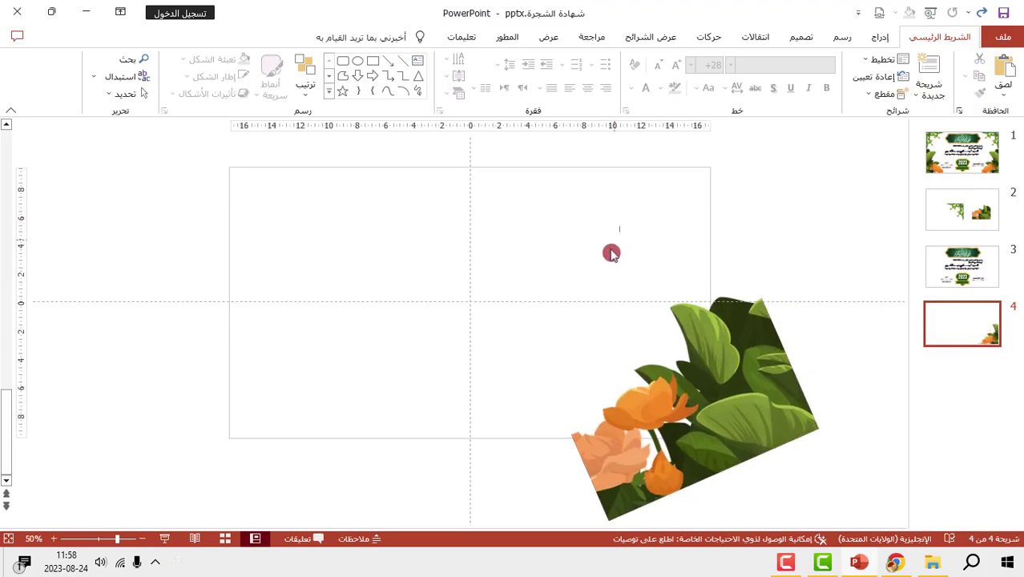
pyautogui.click(694, 363)
pyautogui.moveTo(608, 234); pyautogui.dragTo(579, 293)
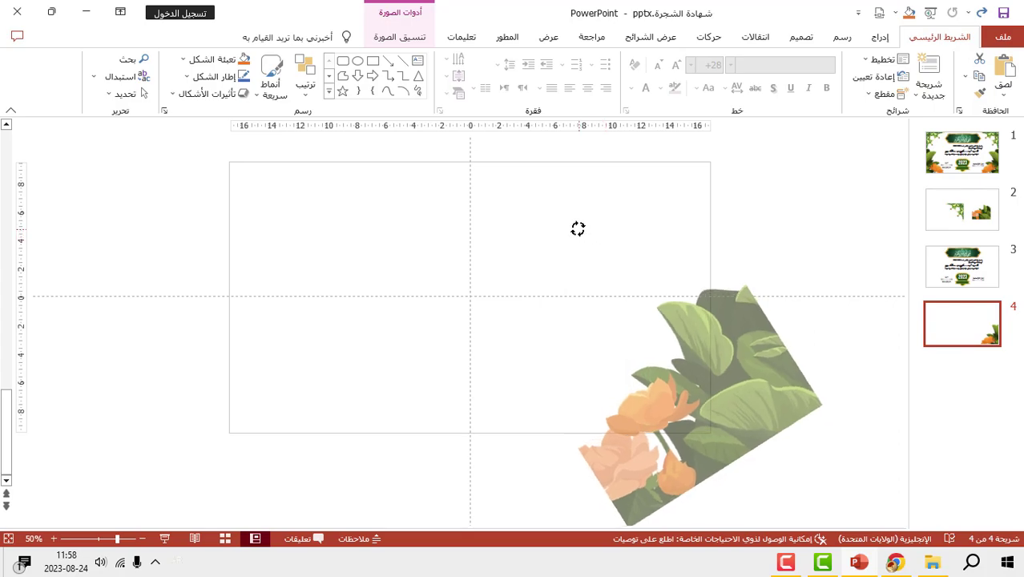
pyautogui.moveTo(733, 359)
pyautogui.mouseDown()
pyautogui.moveTo(729, 388)
pyautogui.moveTo(720, 383)
pyautogui.mouseUp()
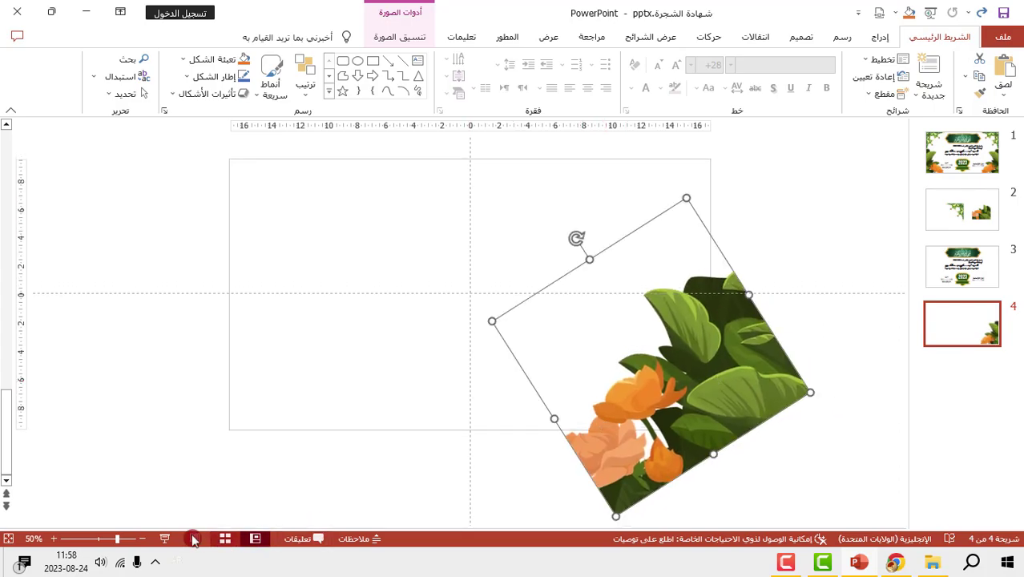
pyautogui.click(167, 539)
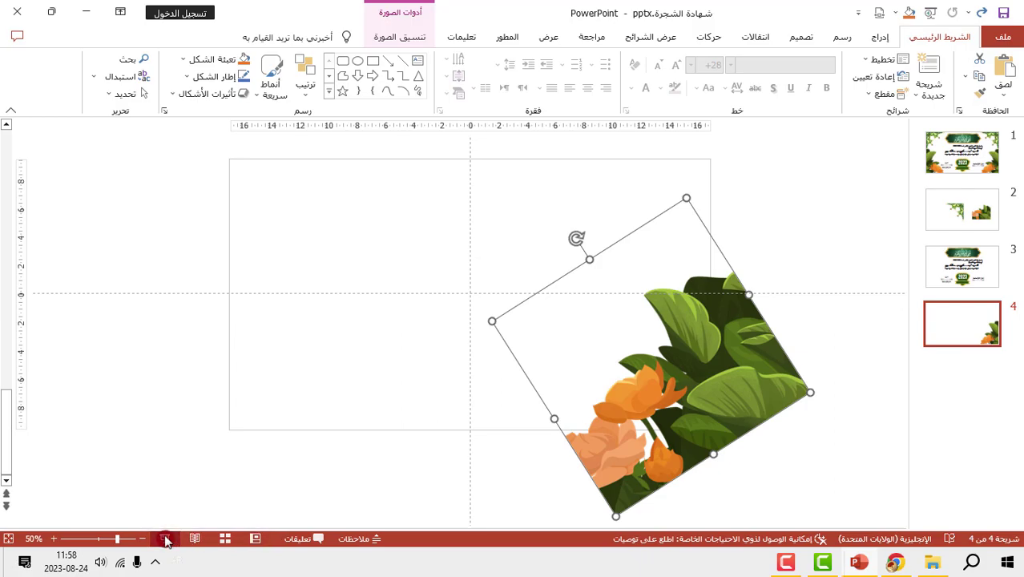
pyautogui.press('Escape')
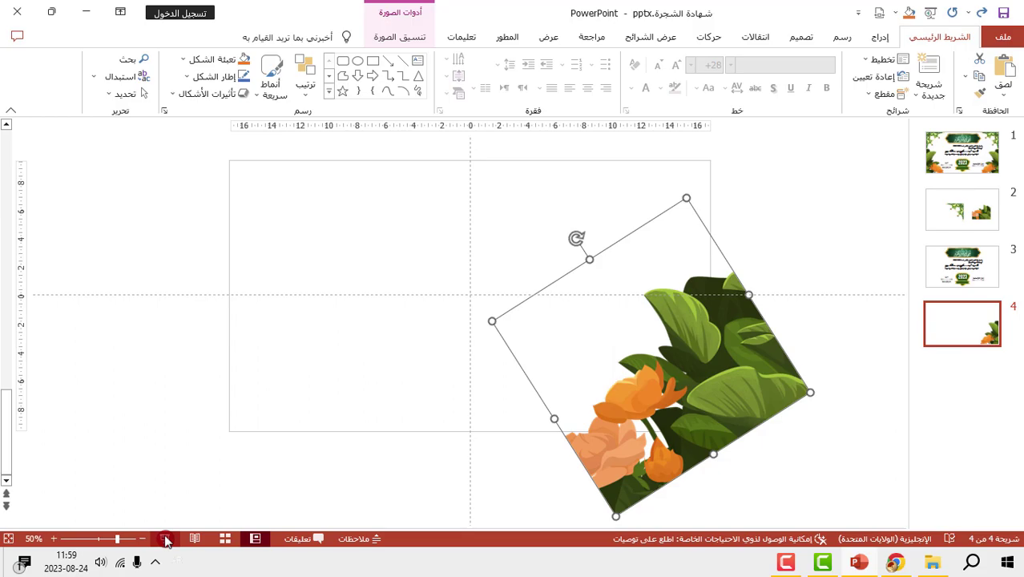
# - Move a flower cluster to the lower-left and flip it horizontally to mirror the right one
pyautogui.moveTo(702, 416); pyautogui.dragTo(379, 413)
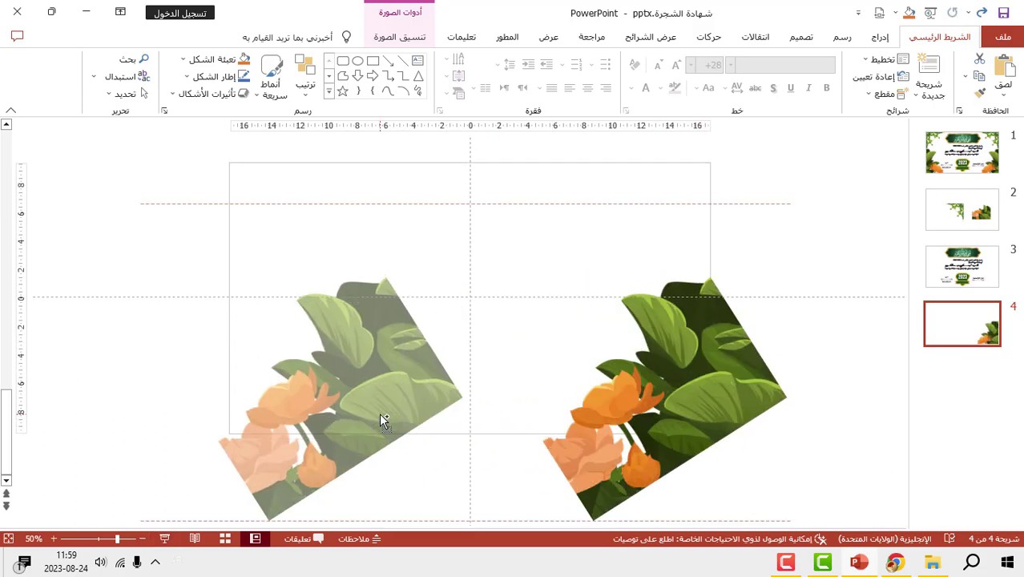
pyautogui.click(399, 38)
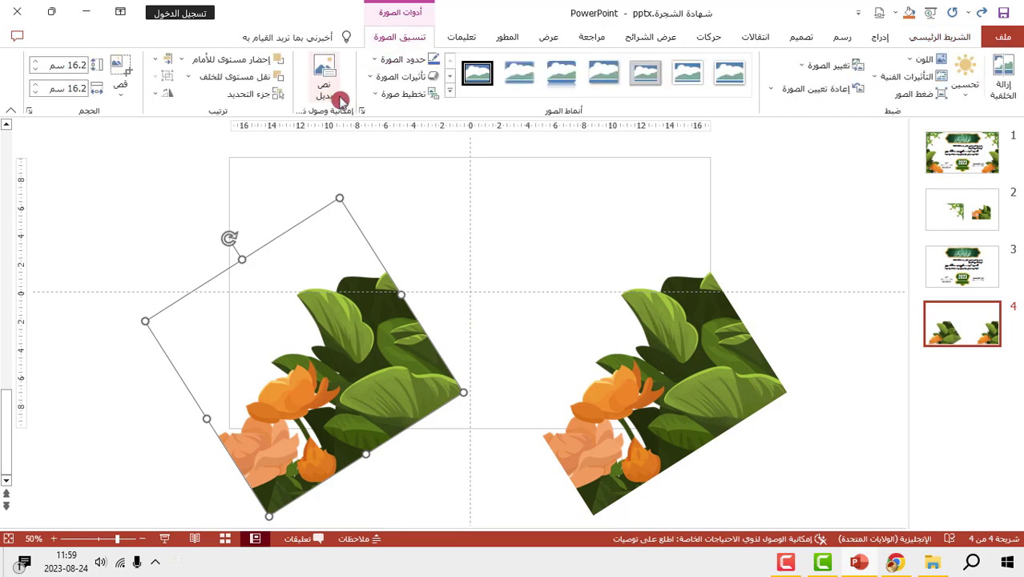
pyautogui.click(161, 93)
pyautogui.click(150, 168)
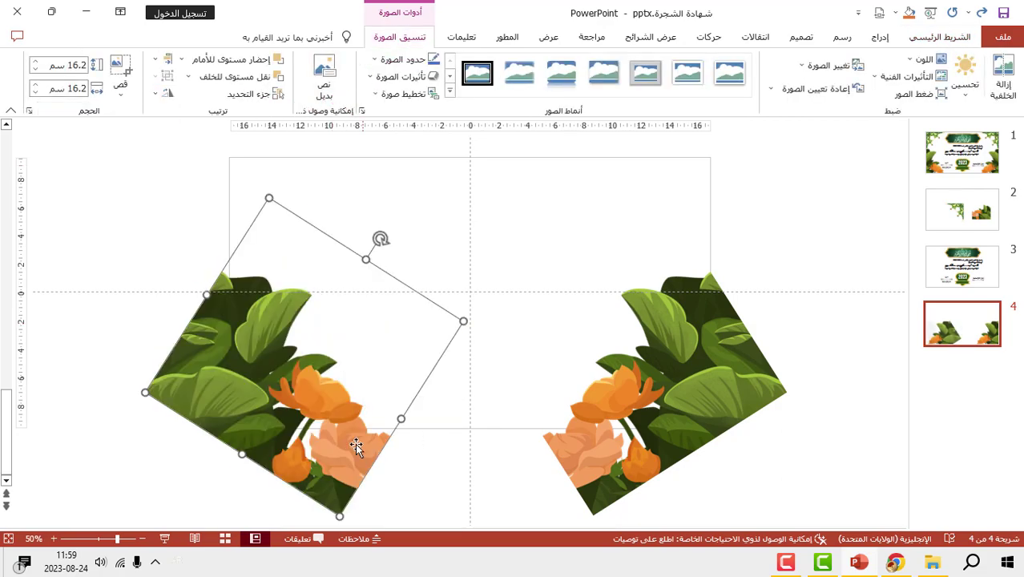
pyautogui.moveTo(324, 432)
pyautogui.mouseDown()
pyautogui.moveTo(305, 436)
pyautogui.moveTo(325, 436)
pyautogui.mouseUp()
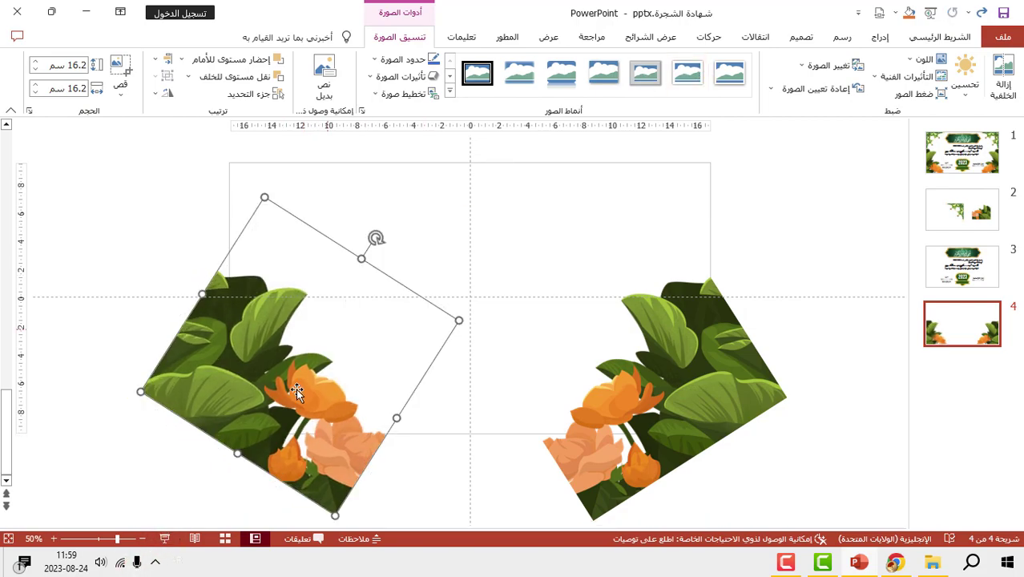
pyautogui.click(165, 539)
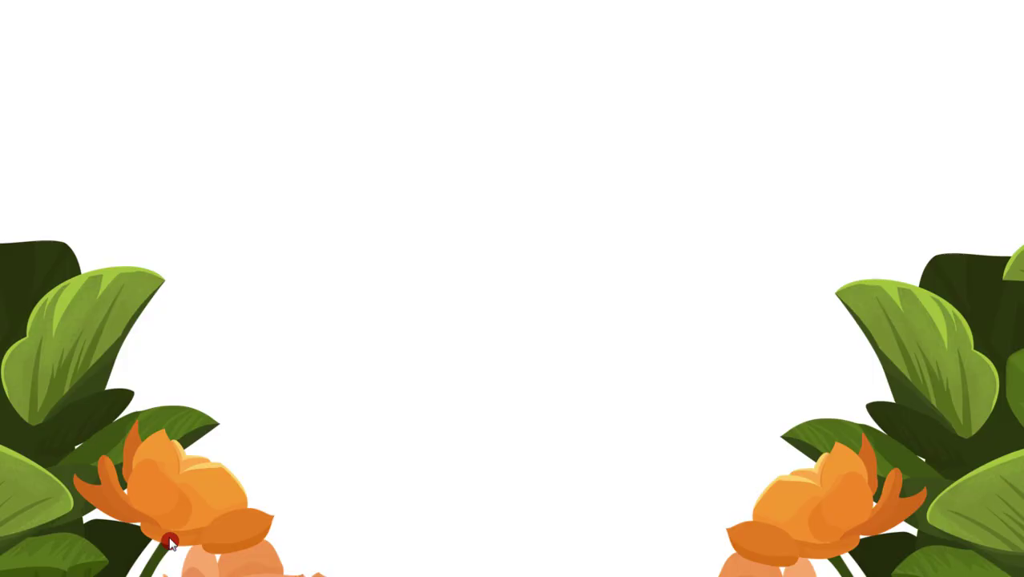
pyautogui.press('Escape')
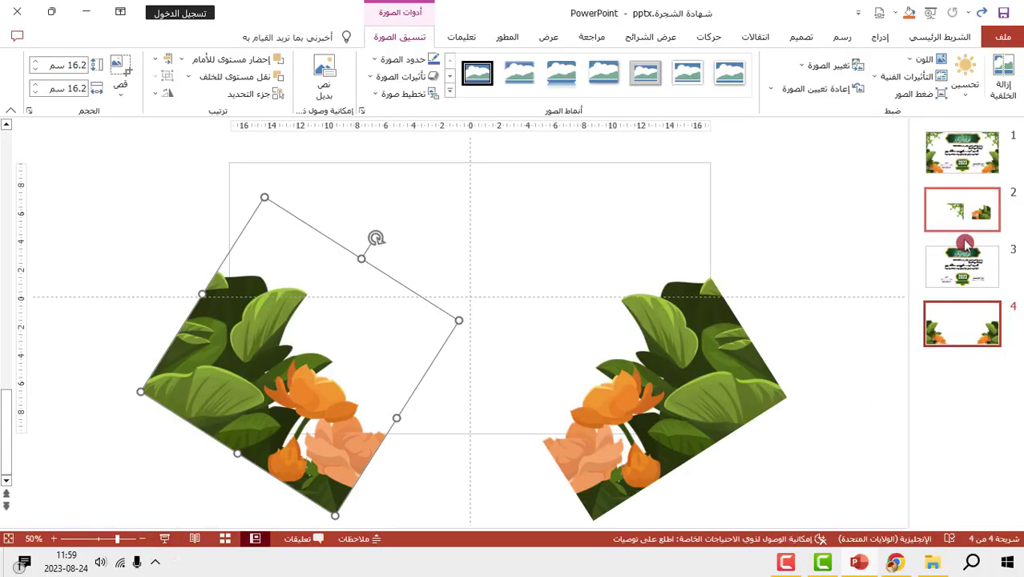
# - Copy the green corner ornament from slide 2 into slide 4's top-right corner
pyautogui.click(966, 219)
pyautogui.click(418, 308)
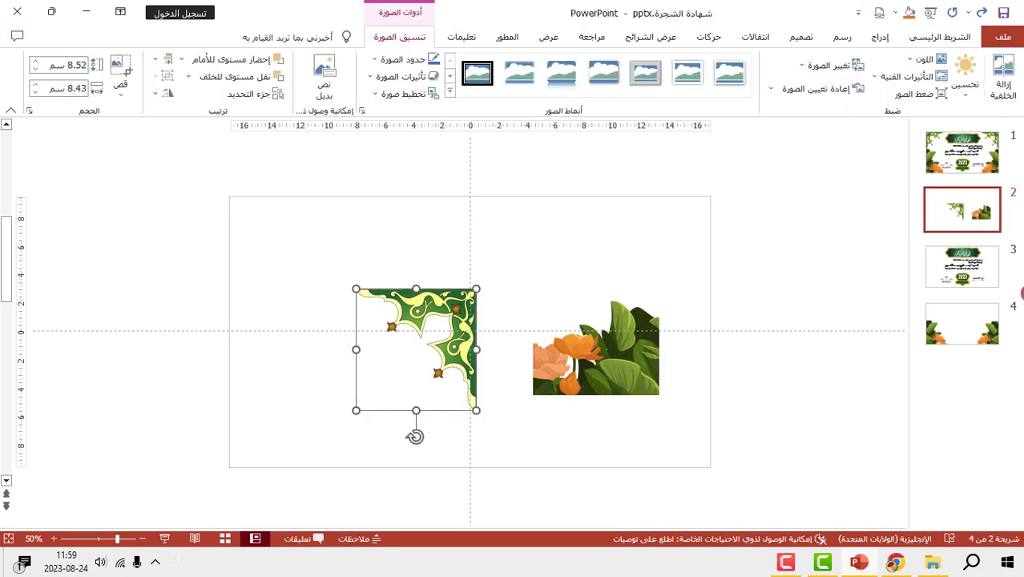
pyautogui.hotkey('ctrl', 'c')
pyautogui.click(959, 332)
pyautogui.hotkey('ctrl', 'v')
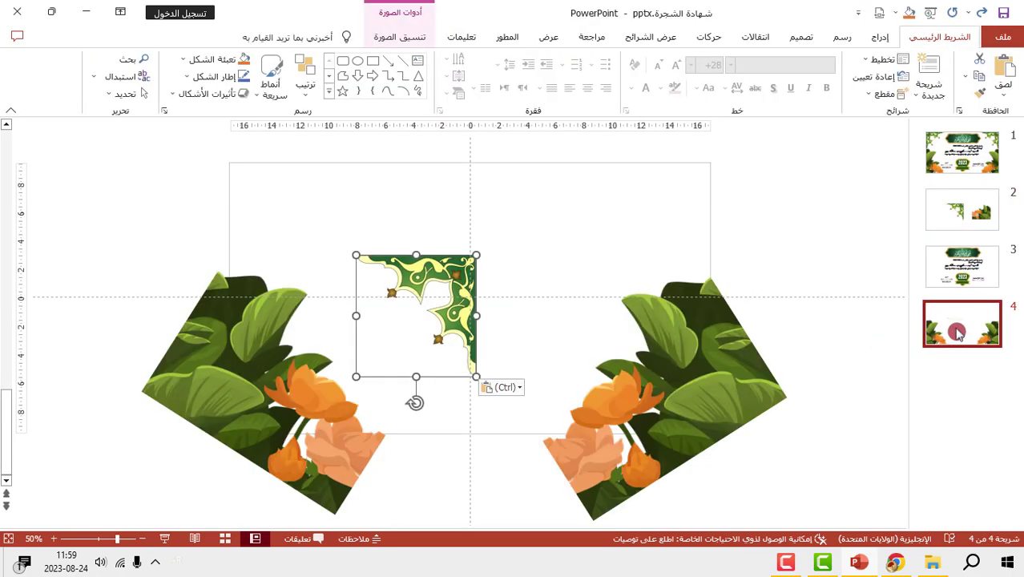
pyautogui.click(16, 194)
pyautogui.moveTo(485, 332); pyautogui.dragTo(687, 213)
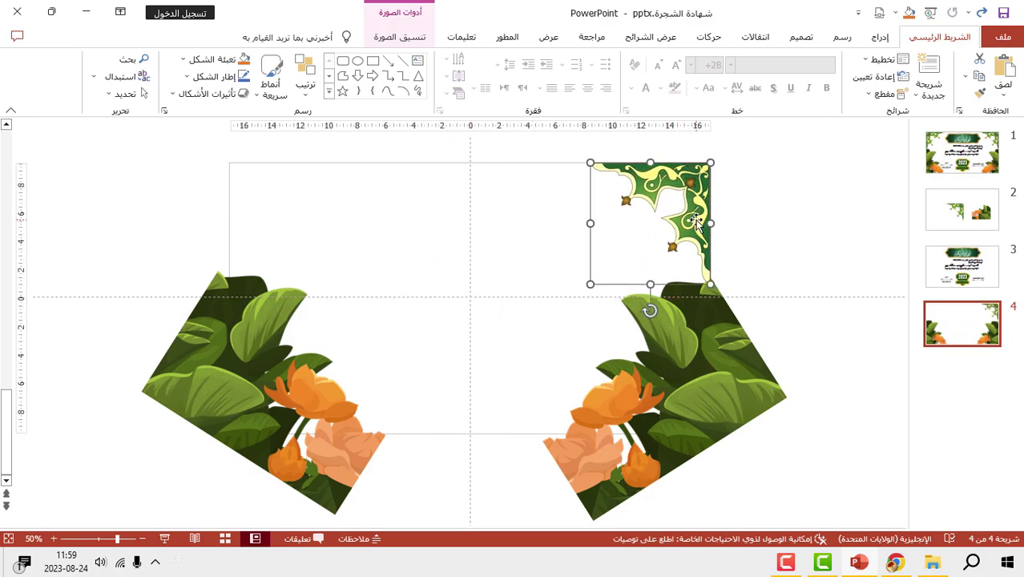
pyautogui.rightClick(691, 218)
pyautogui.click(692, 245)
# - Put a flipped copy of the ornament top-left, send it to back, then select everything on slide 3
pyautogui.moveTo(695, 226); pyautogui.dragTo(481, 234)
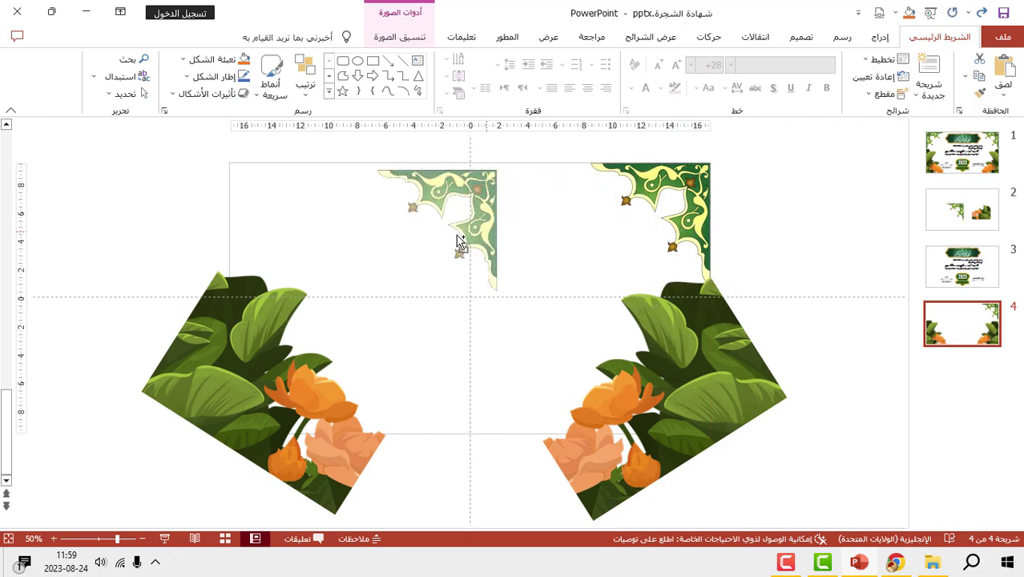
pyautogui.click(398, 37)
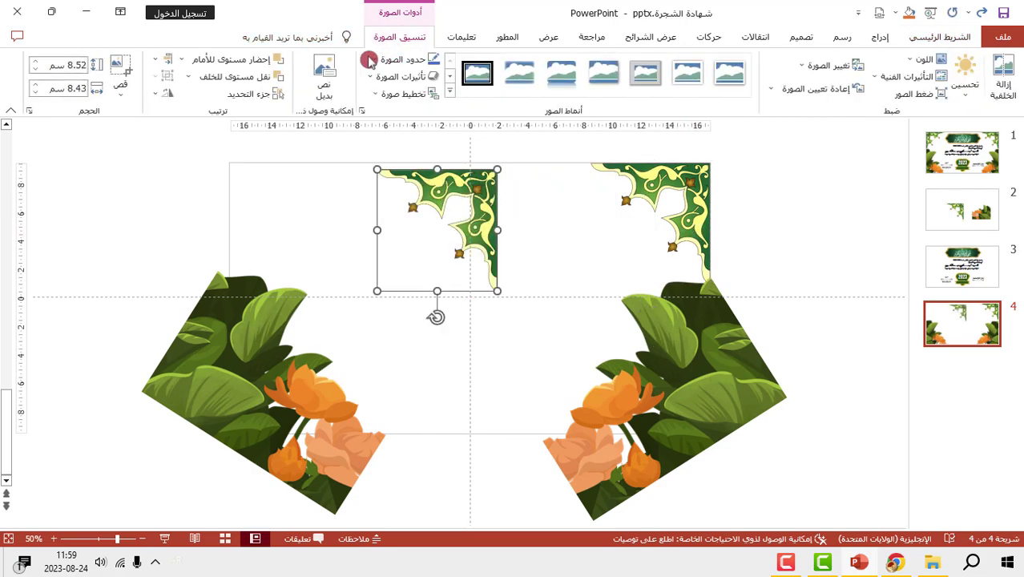
pyautogui.click(160, 93)
pyautogui.click(150, 167)
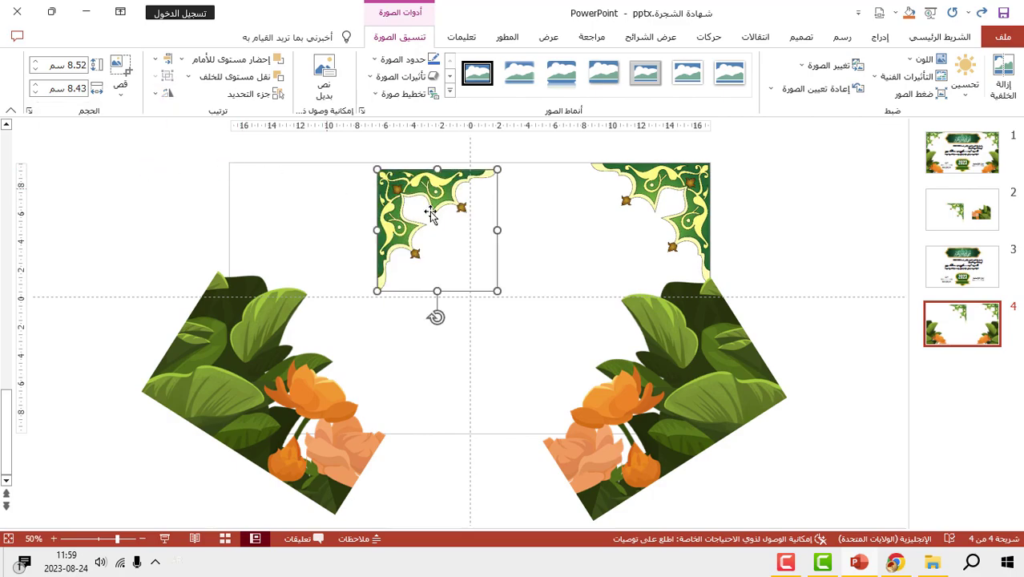
pyautogui.moveTo(430, 213); pyautogui.dragTo(270, 200)
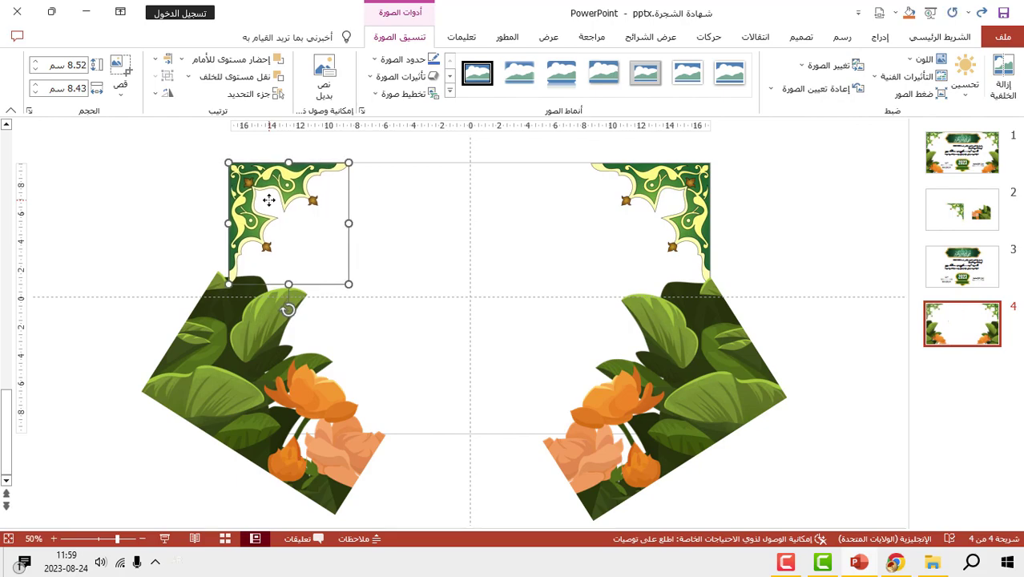
pyautogui.rightClick(269, 200)
pyautogui.click(193, 374)
pyautogui.click(174, 231)
pyautogui.click(961, 268)
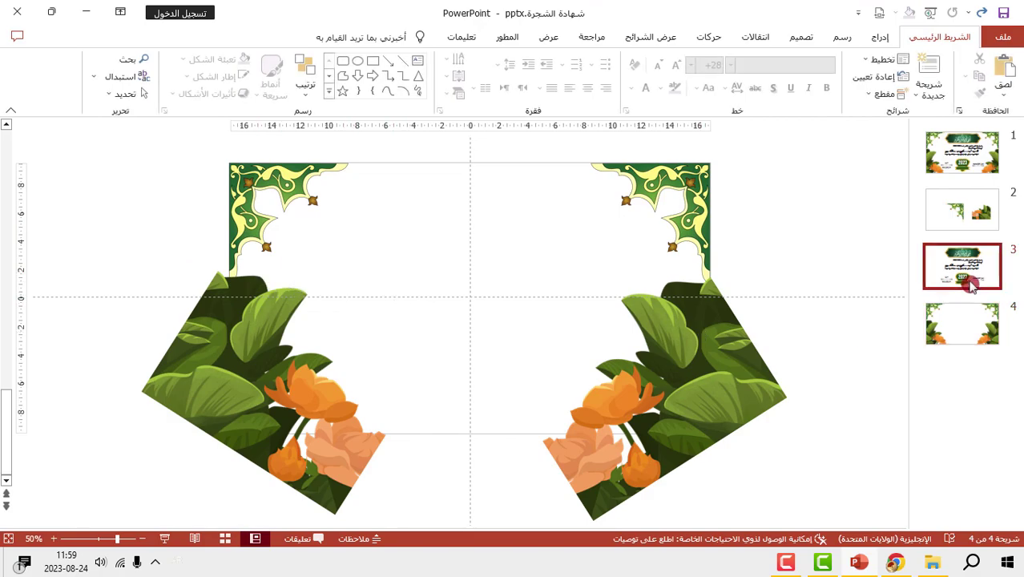
pyautogui.moveTo(769, 159); pyautogui.dragTo(250, 502)
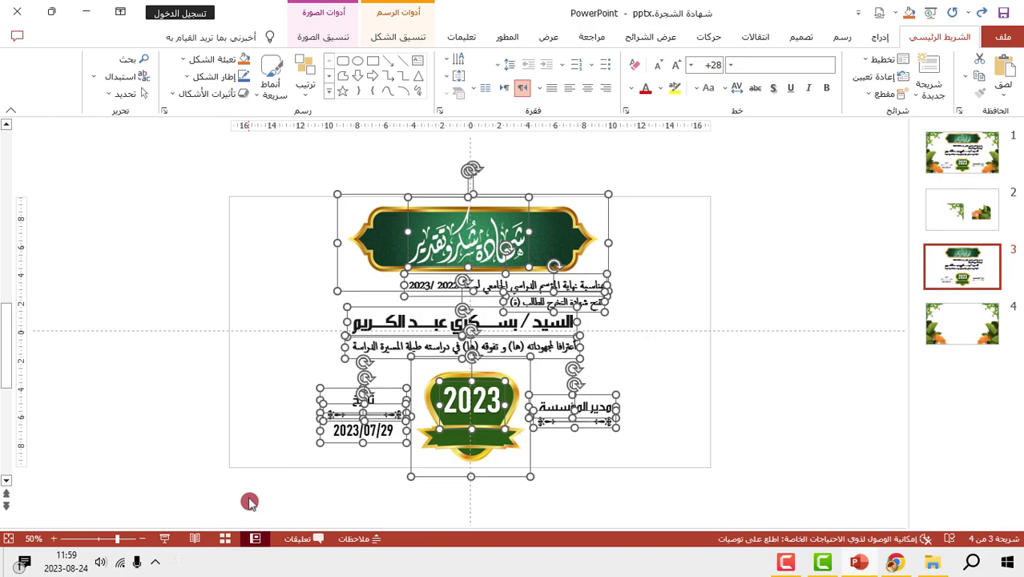
# - Paste the certificate title, text, date and 2023 badge onto slide 4, pushing both leaf clusters outward
pyautogui.click(968, 339)
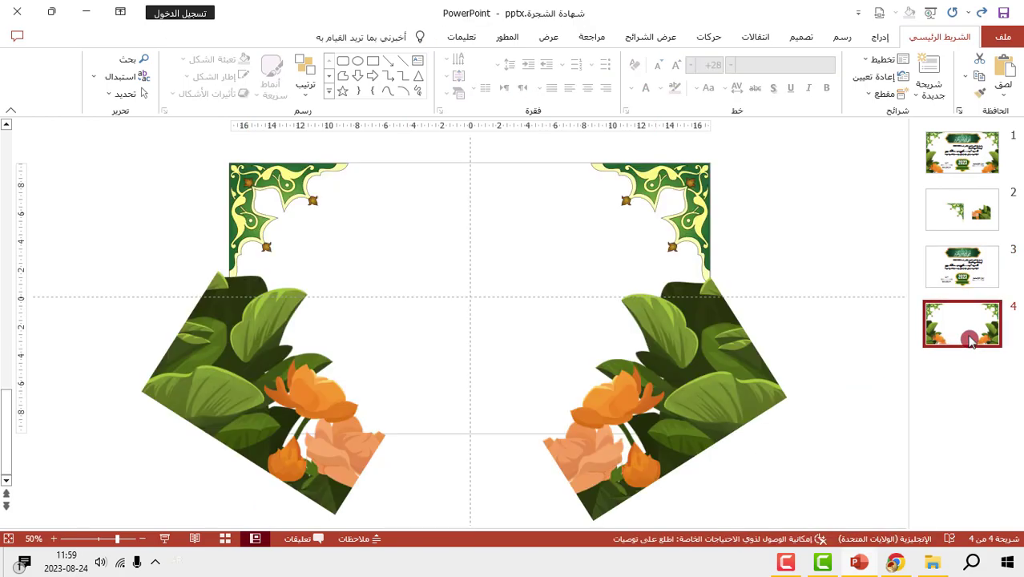
pyautogui.hotkey('ctrl', 'v')
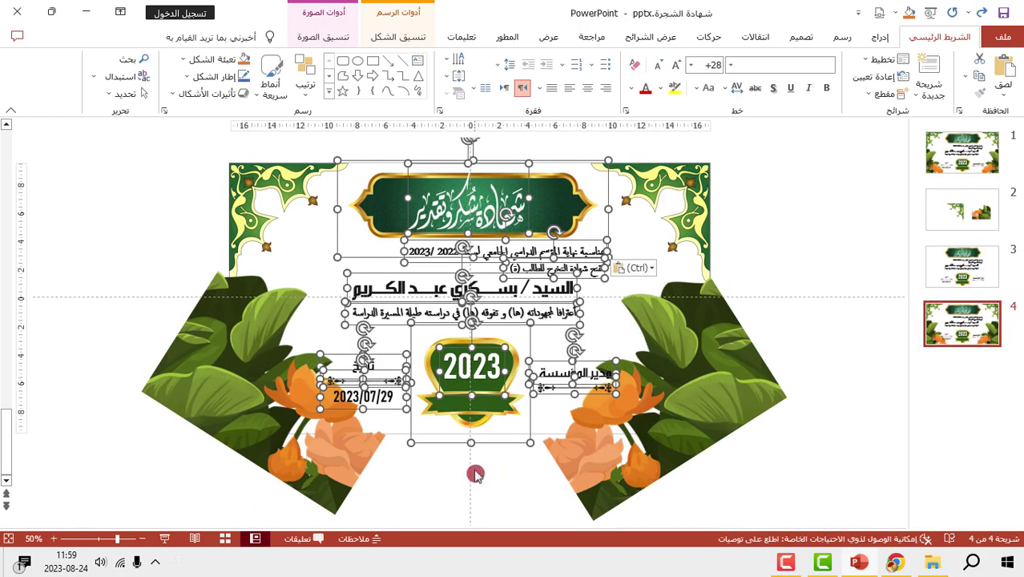
pyautogui.click(475, 479)
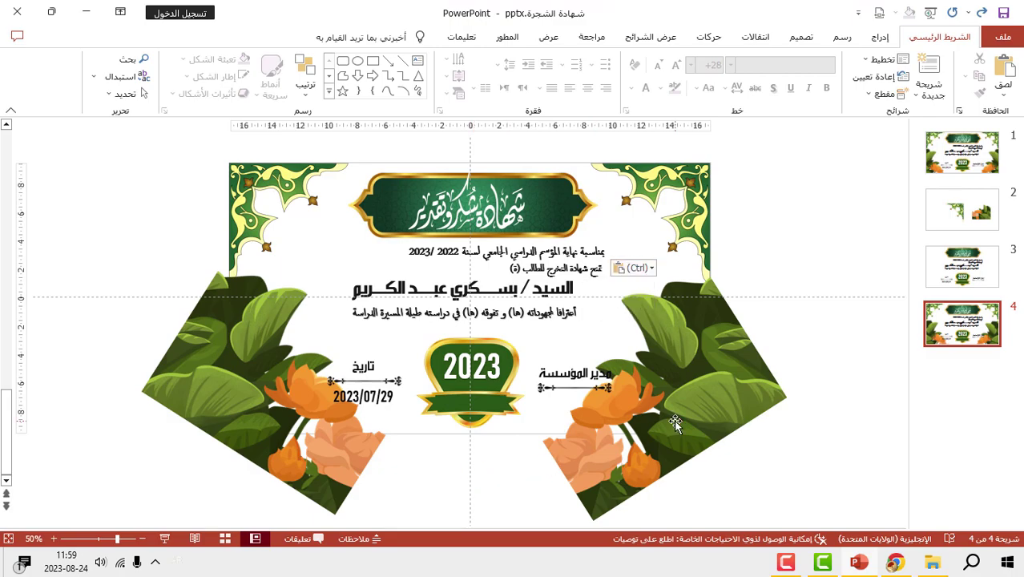
pyautogui.moveTo(665, 427); pyautogui.dragTo(692, 424)
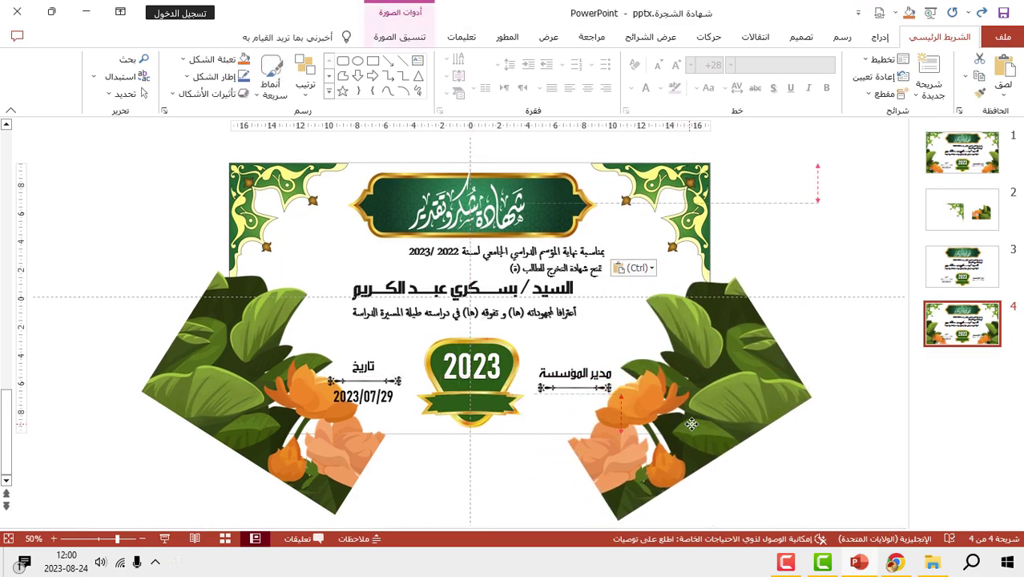
pyautogui.moveTo(298, 433); pyautogui.dragTo(269, 430)
# - Nudge the central shield badge into place and change its year from 2023 to 2024
pyautogui.click(471, 401)
pyautogui.scroll(5, 471, 404)
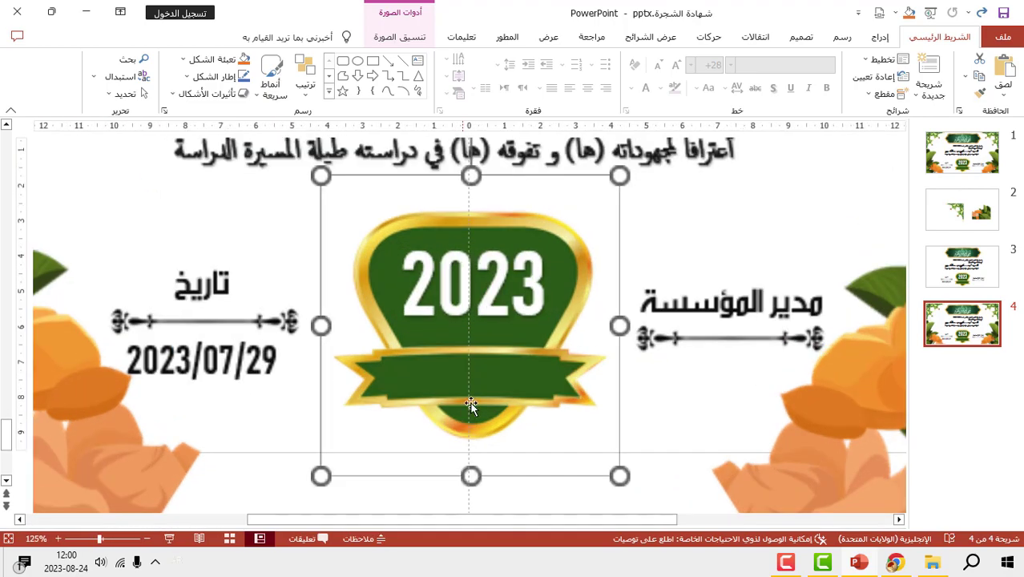
pyautogui.moveTo(471, 404); pyautogui.dragTo(476, 407)
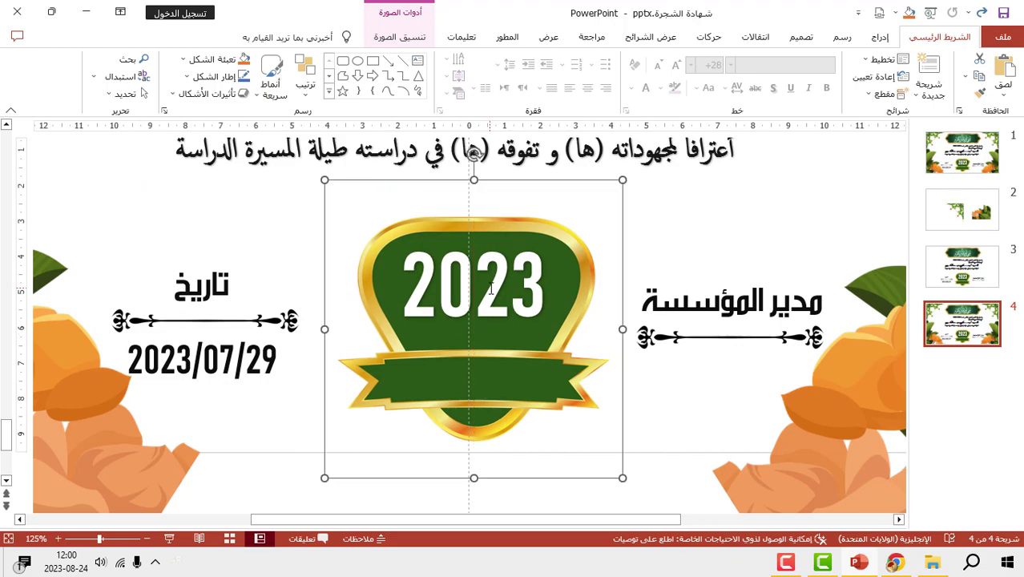
pyautogui.click(491, 288)
pyautogui.moveTo(513, 242); pyautogui.dragTo(510, 243)
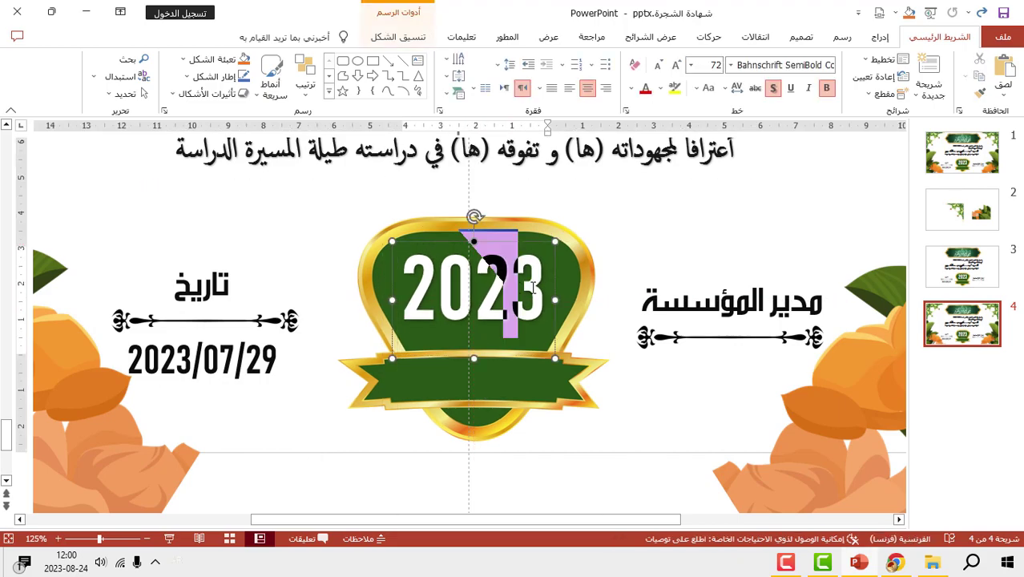
pyautogui.doubleClick(536, 288)
pyautogui.hotkey('alt', 'shift')
pyautogui.write('2')
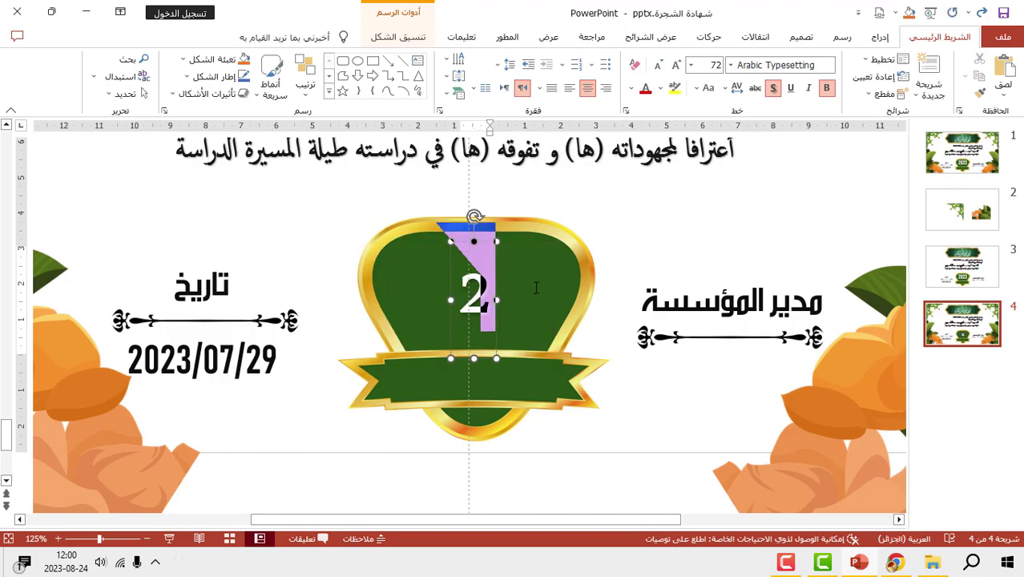
pyautogui.press('BackSpace')
pyautogui.hotkey('alt', 'shift')
pyautogui.write('2024')
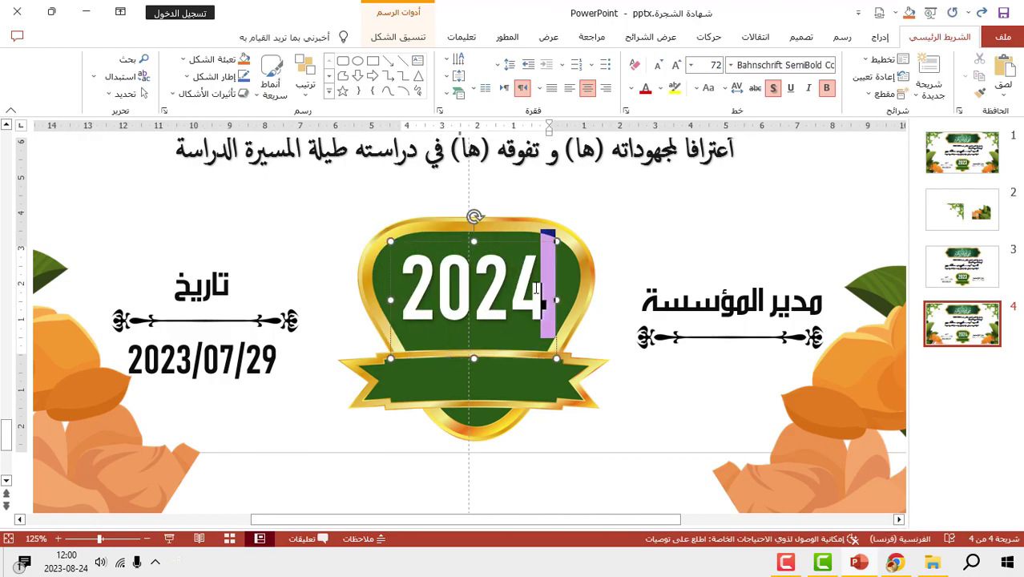
pyautogui.click(516, 241)
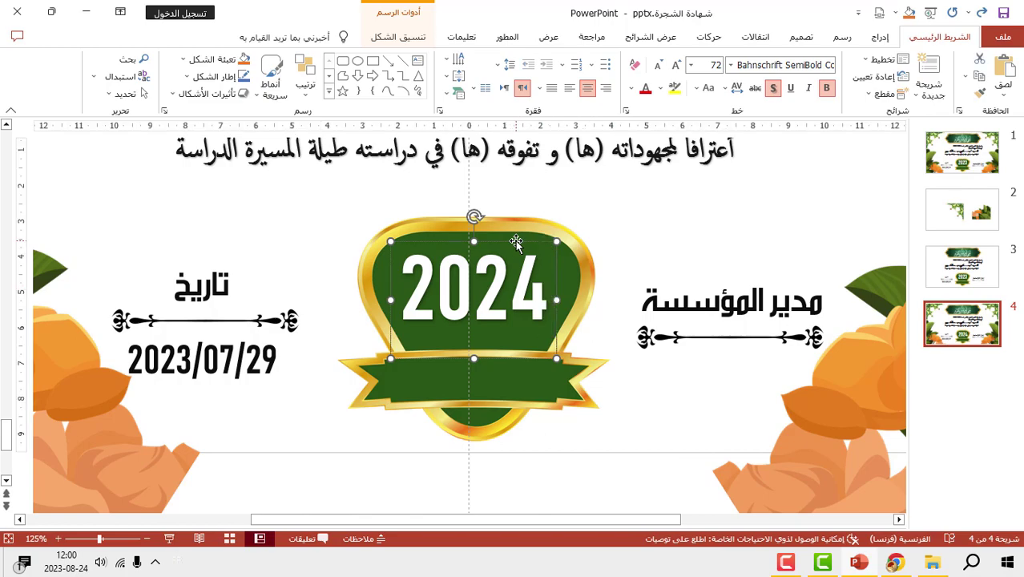
pyautogui.keyDown('ctrl'); pyautogui.scroll(-2, 379, 296); pyautogui.keyUp('ctrl')
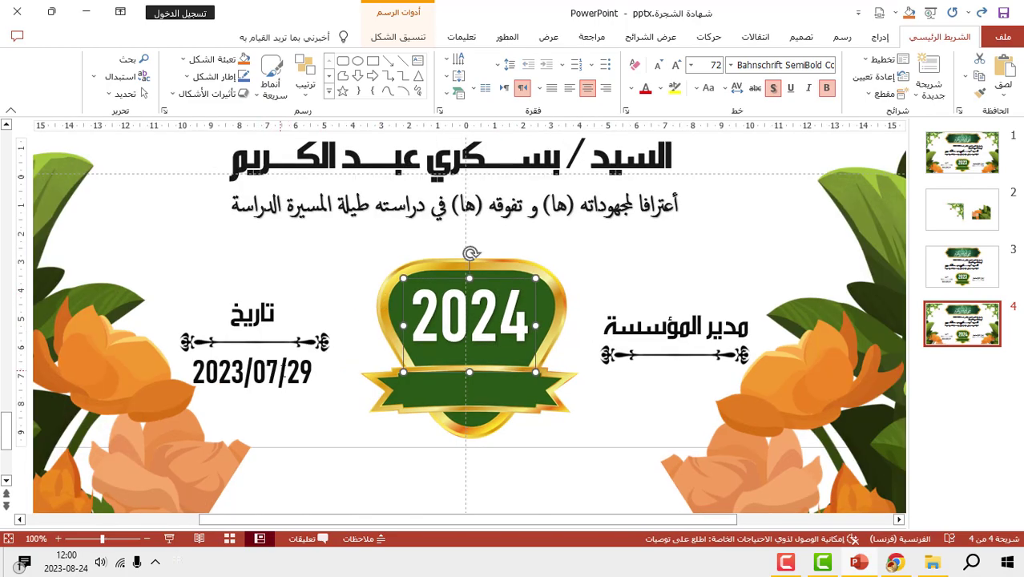
# - Replace the date 2023/07/29 with 2024/08/24 and slightly nudge the calligraphy title
pyautogui.doubleClick(259, 371)
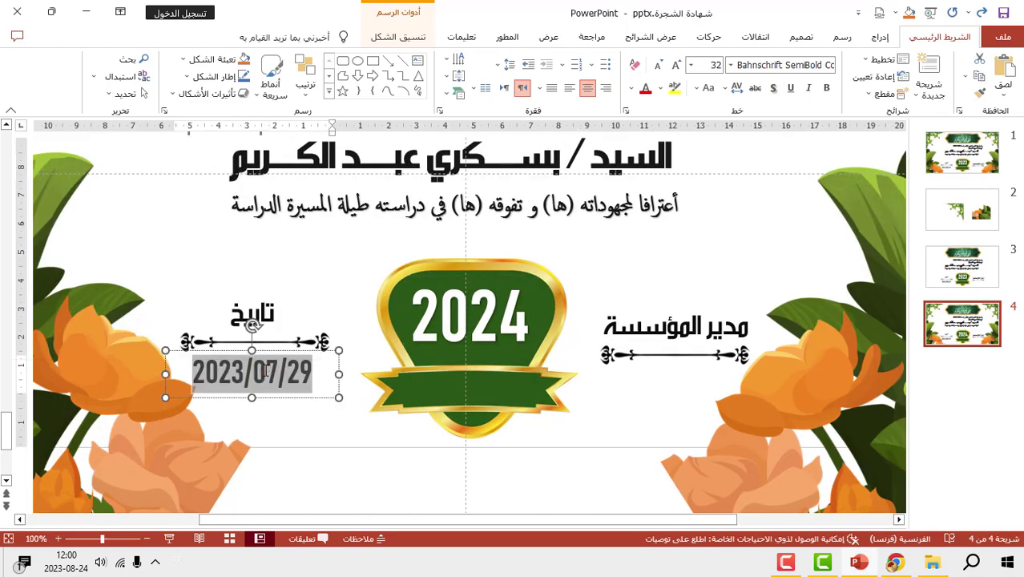
pyautogui.doubleClick(274, 375)
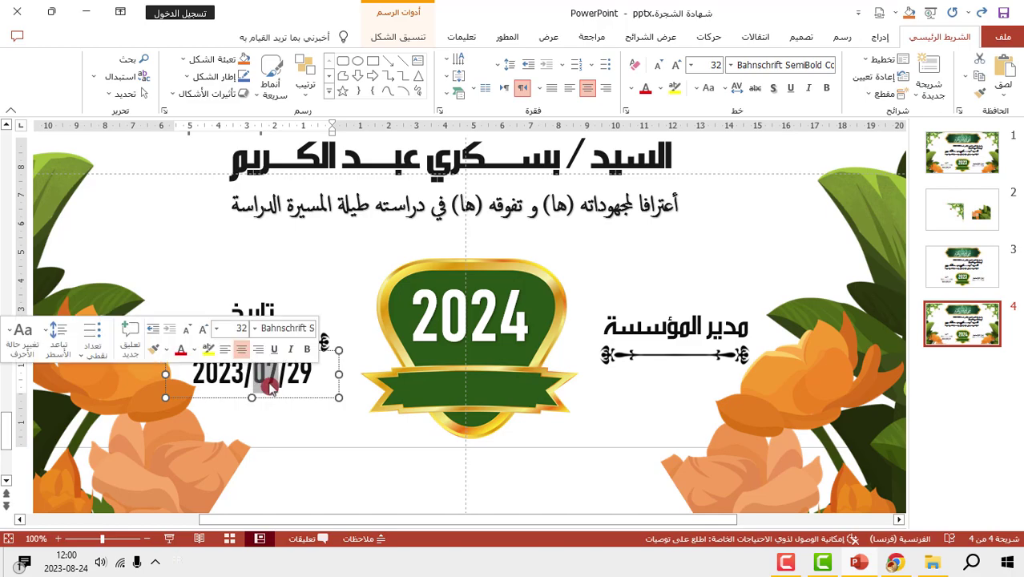
pyautogui.click(254, 396)
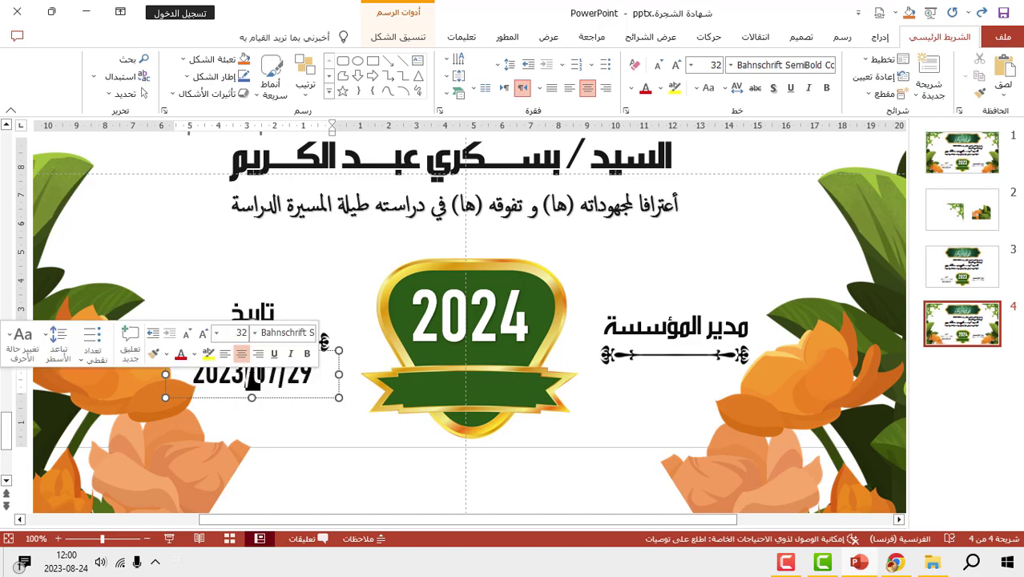
pyautogui.doubleClick(251, 378)
pyautogui.write('20')
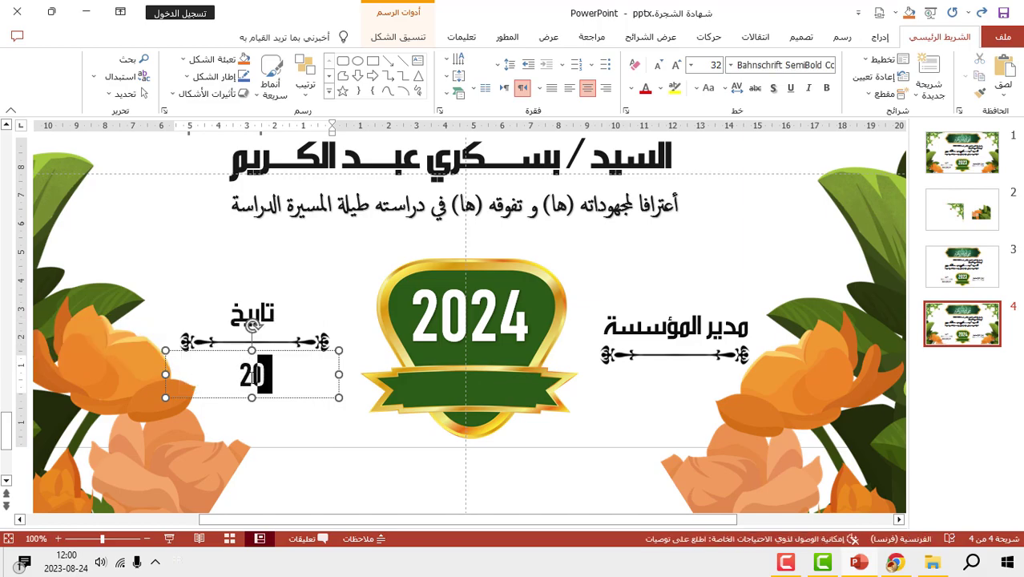
pyautogui.write('24/')
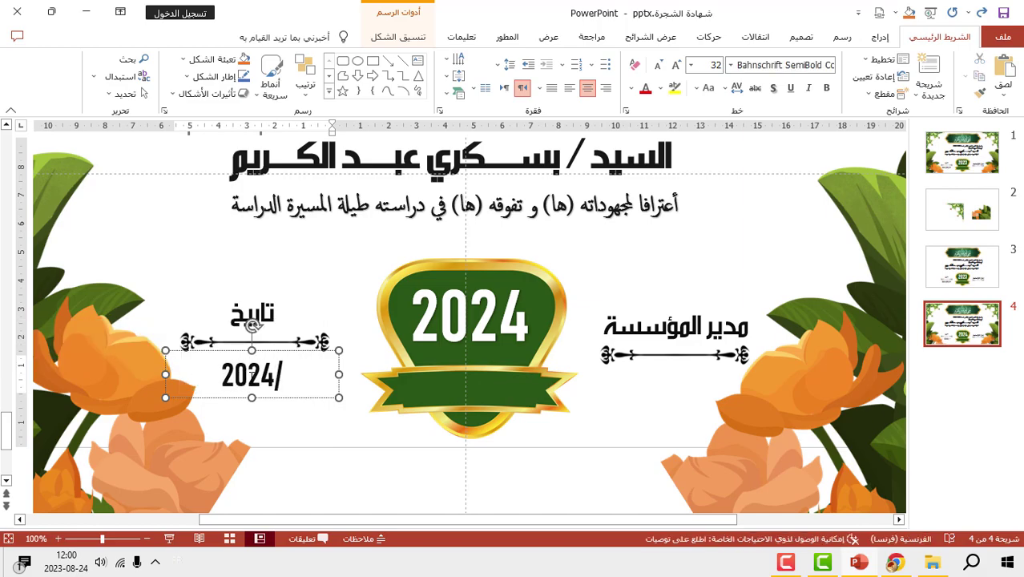
pyautogui.write('08/24')
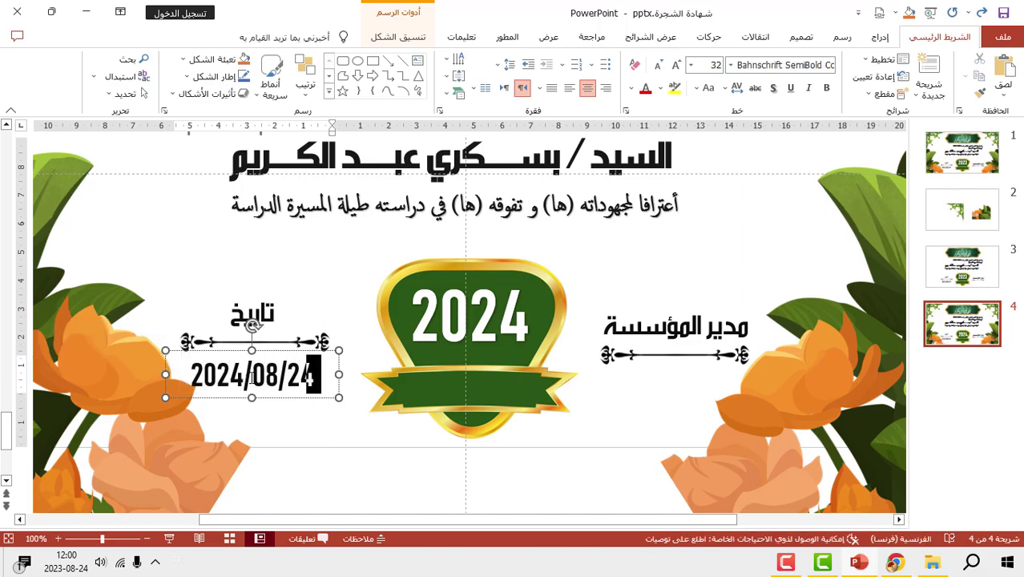
pyautogui.scroll(3, 584, 324)
pyautogui.scroll(-3, 584, 323)
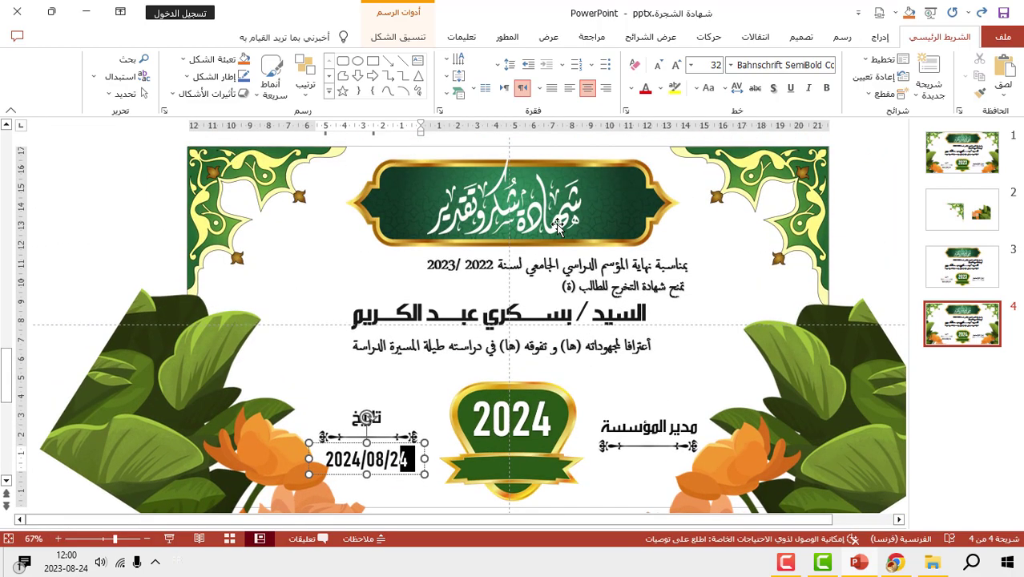
pyautogui.click(558, 218)
pyautogui.moveTo(559, 218); pyautogui.dragTo(559, 222)
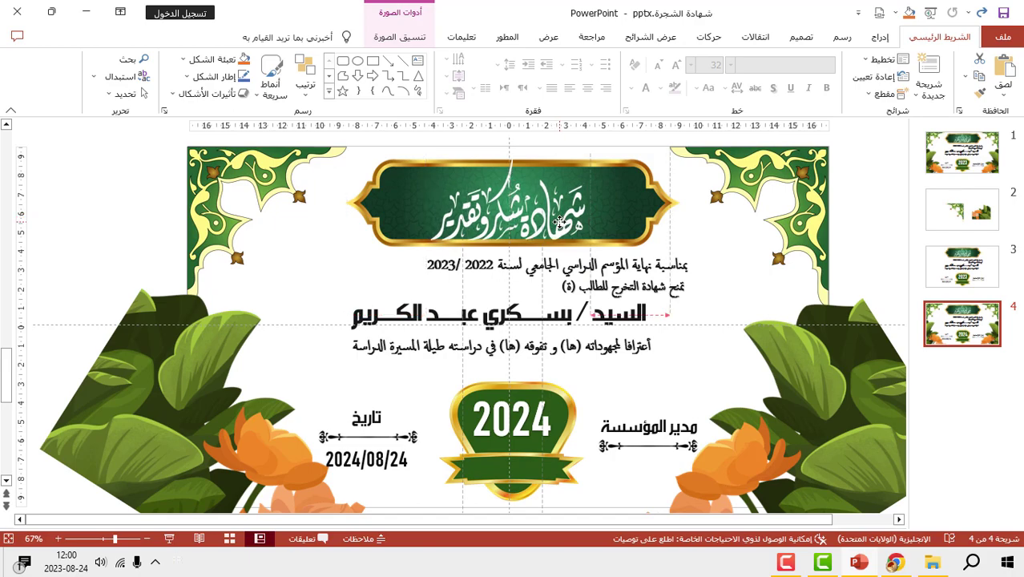
# - Nudge the calligraphy title slightly up within the banner
pyautogui.keyDown('ctrl'); pyautogui.scroll(8, 500, 349); pyautogui.keyUp('ctrl')
pyautogui.moveTo(500, 349); pyautogui.dragTo(490, 334)
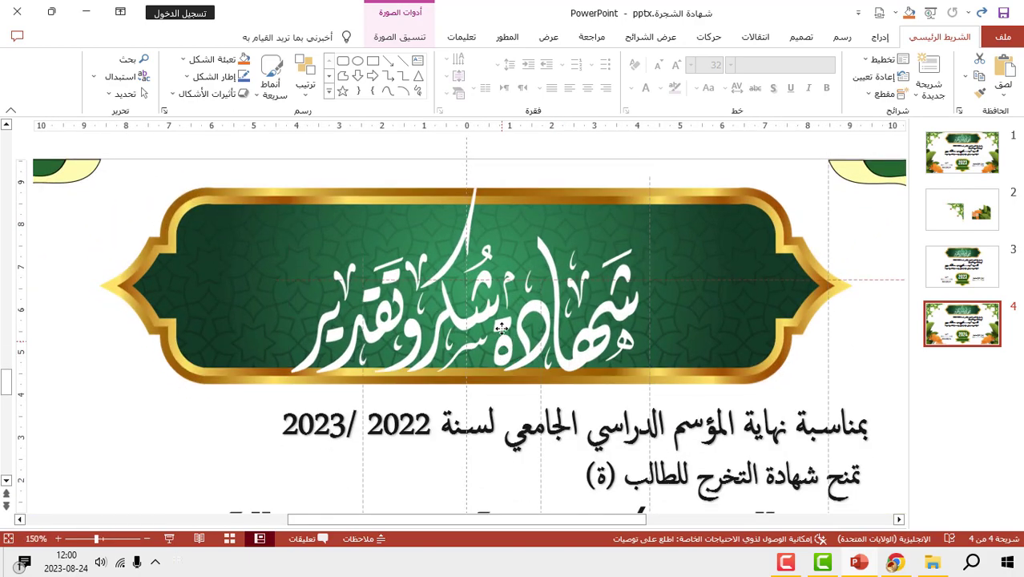
pyautogui.keyDown('ctrl'); pyautogui.scroll(-2, 490, 334); pyautogui.keyUp('ctrl')
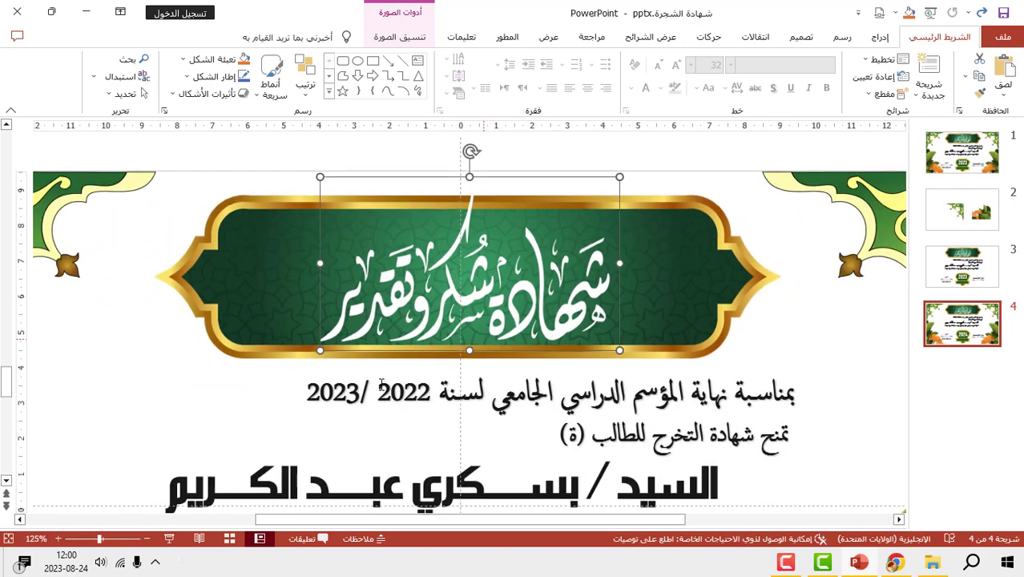
# - Retype the academic year at the end of the first text line as 2023/2024
pyautogui.moveTo(418, 388); pyautogui.dragTo(428, 388)
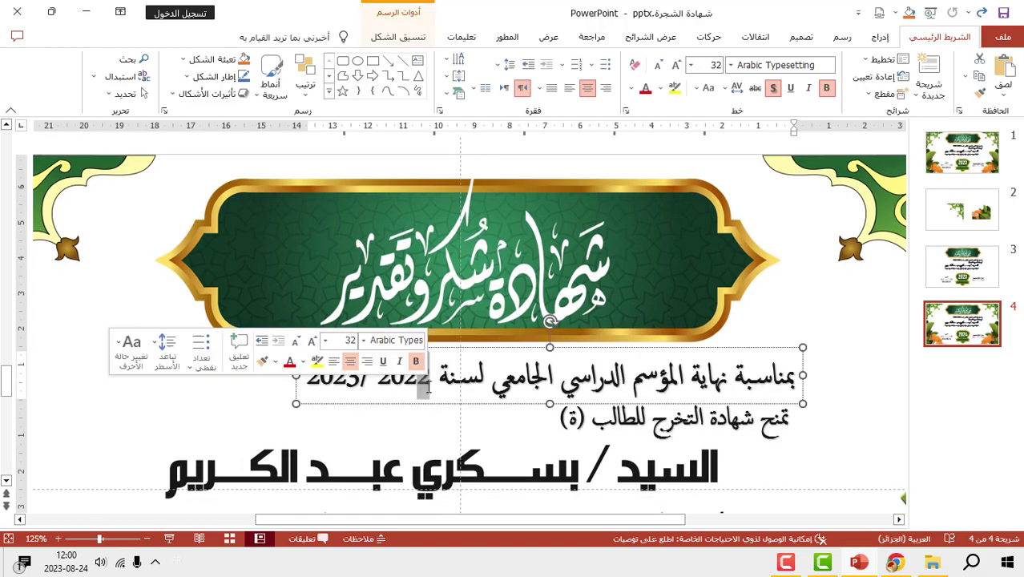
pyautogui.hotkey('alt', 'shift')
pyautogui.write('3')
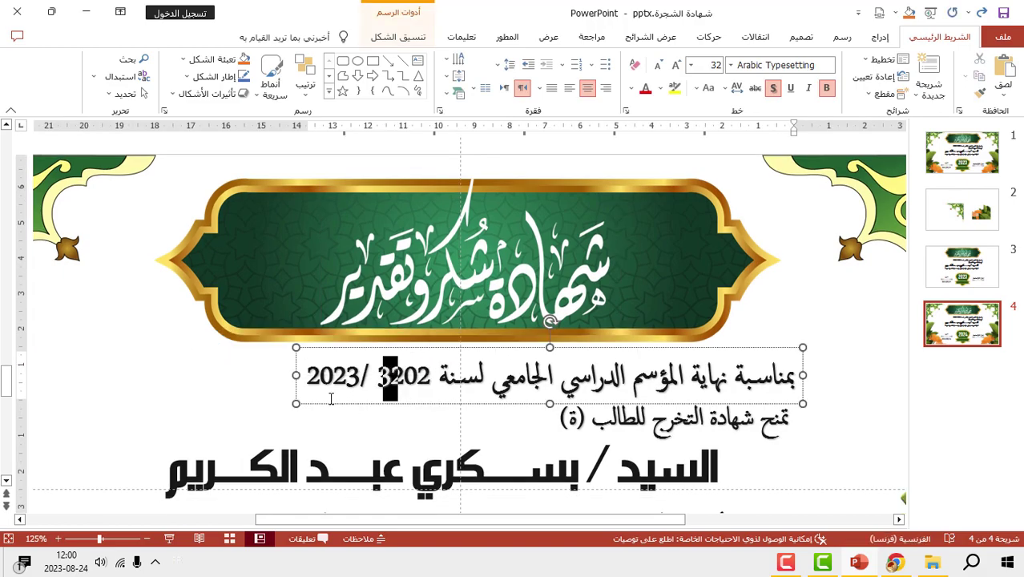
pyautogui.hotkey('alt', 'shift')
pyautogui.hotkey('shift', 'Right')
pyautogui.hotkey('shift', 'Right')
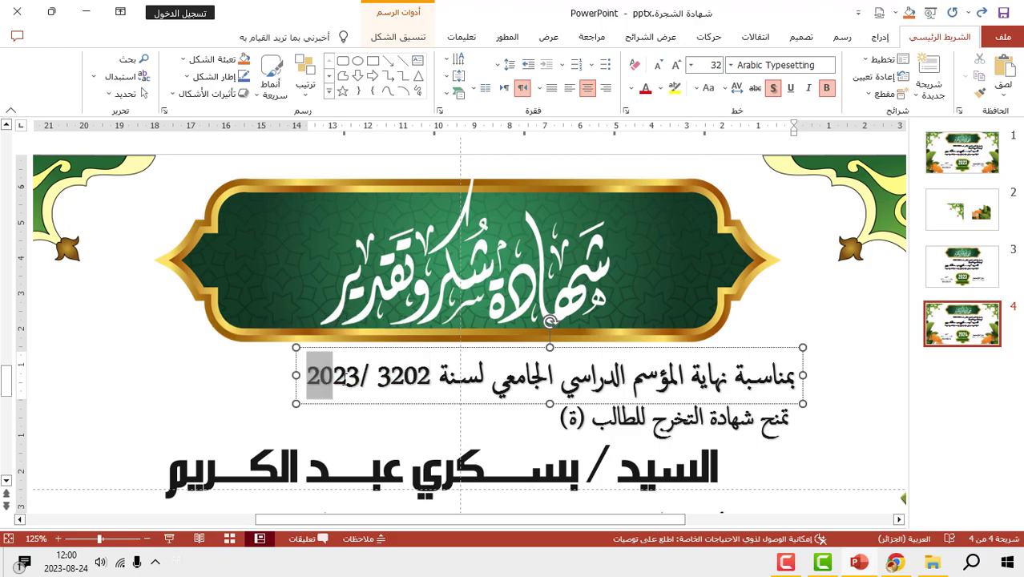
pyautogui.moveTo(428, 387); pyautogui.dragTo(312, 373)
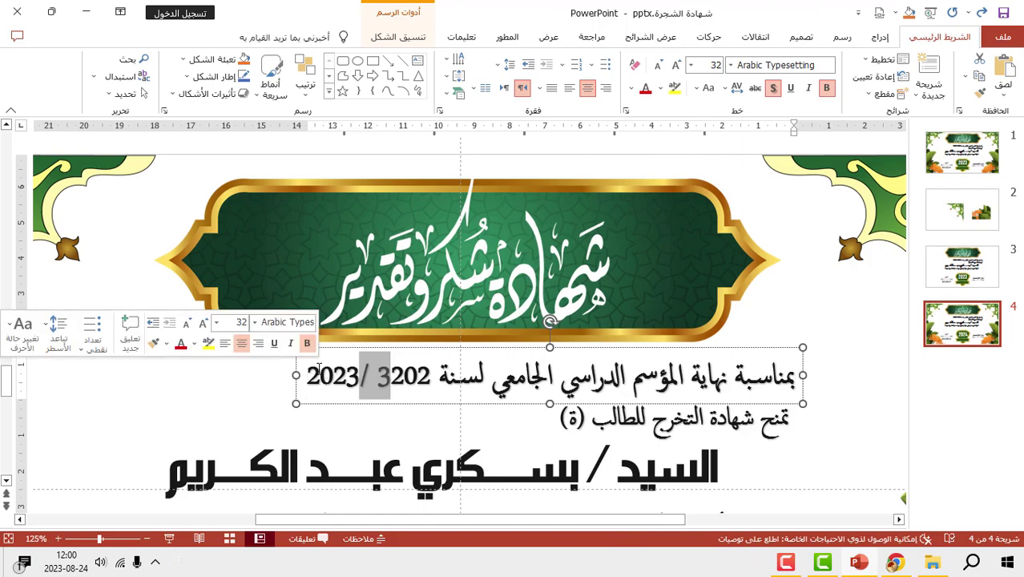
pyautogui.moveTo(375, 375)
pyautogui.mouseDown()
pyautogui.moveTo(360, 377)
pyautogui.moveTo(406, 383)
pyautogui.mouseUp()
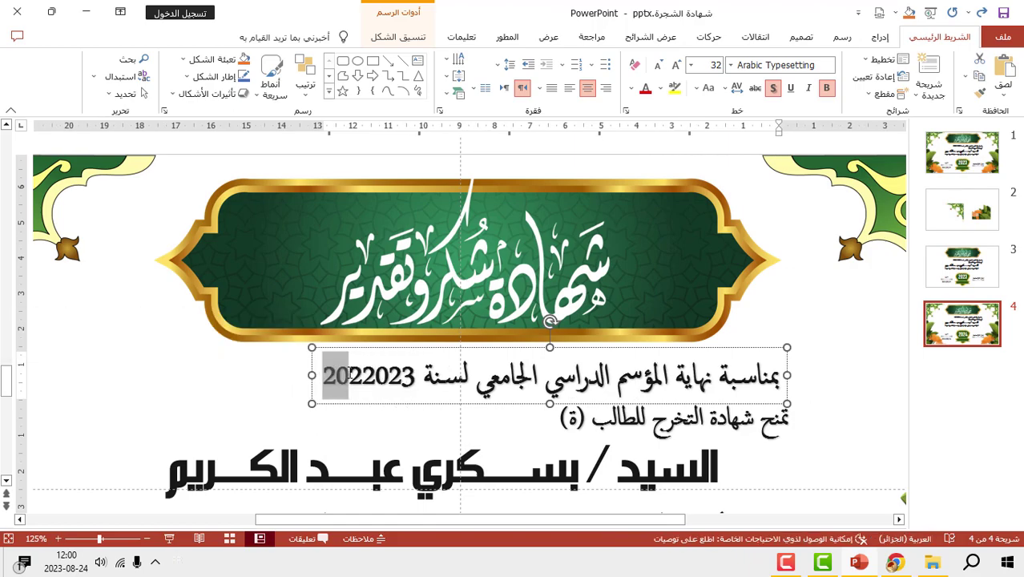
pyautogui.hotkey('alt', 'shift')
pyautogui.write('20')
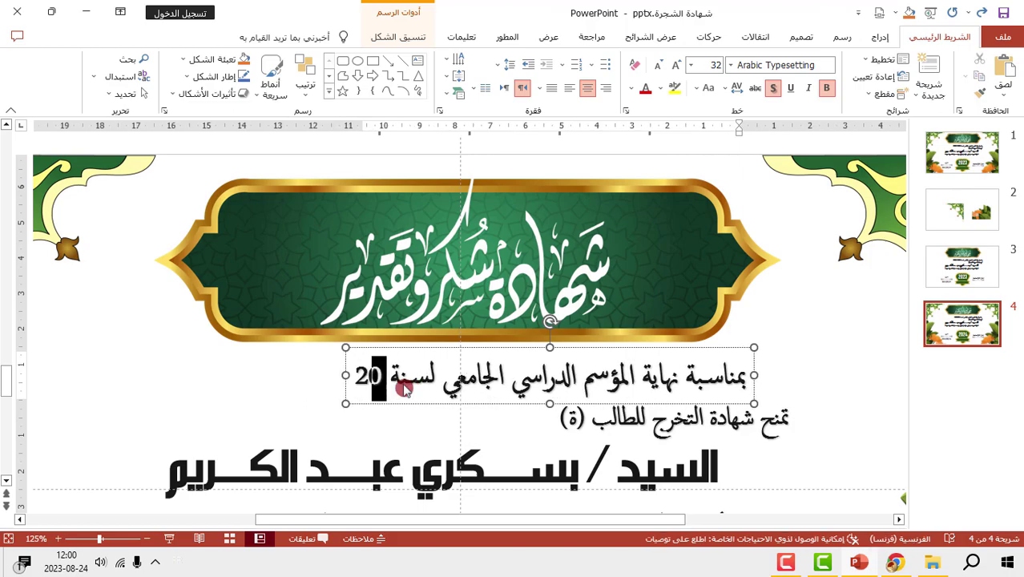
pyautogui.write('23/2024')
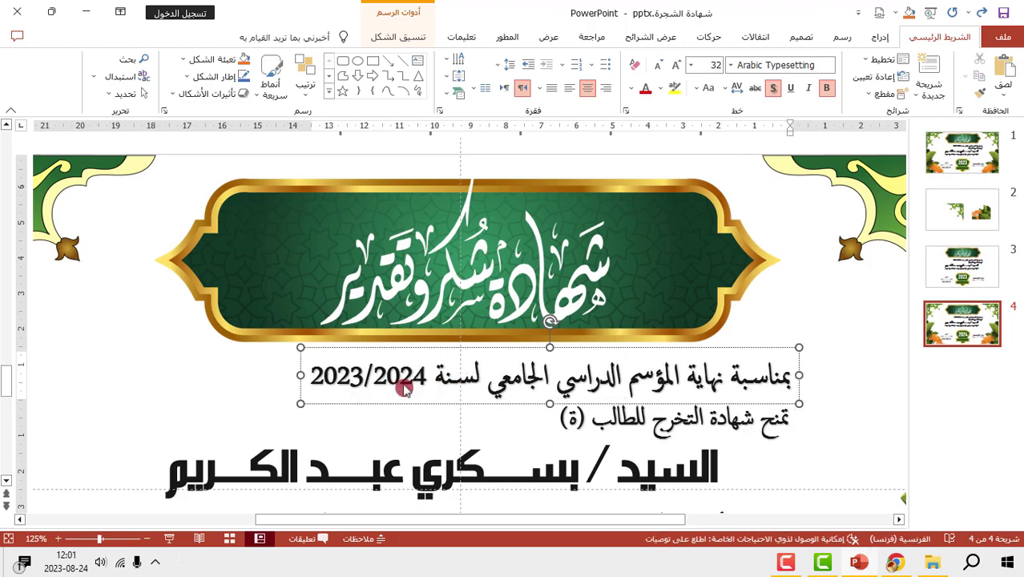
pyautogui.click(144, 385)
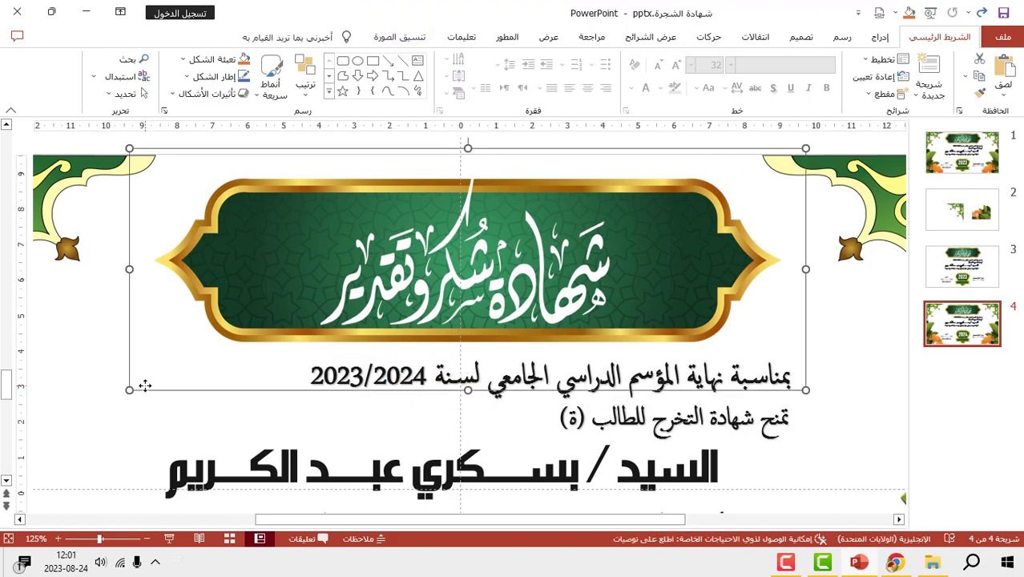
# - Present slide 4 full-screen to view the finished certificate with its 2024 details
pyautogui.click(174, 538)
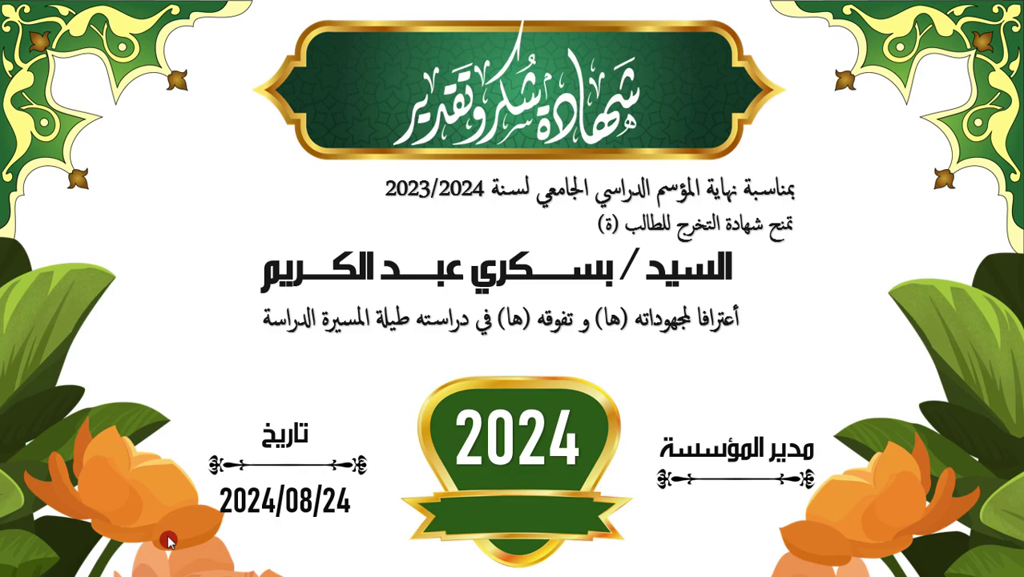